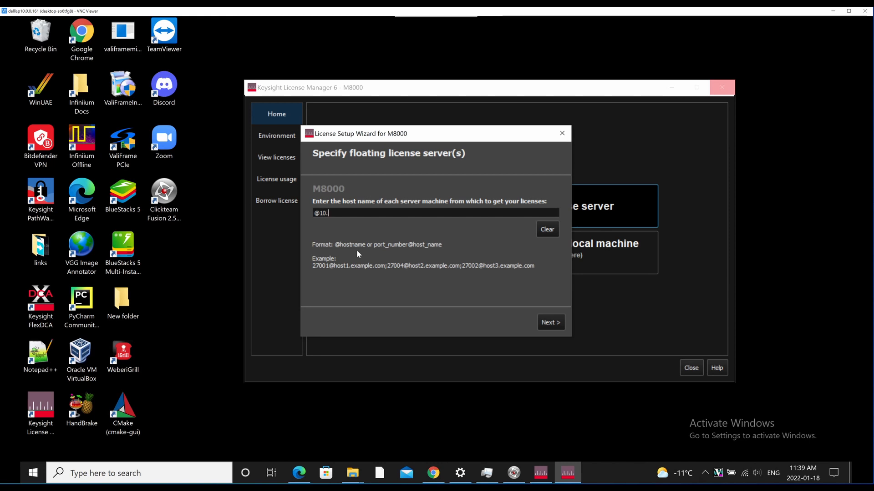
pyautogui.write('.113')
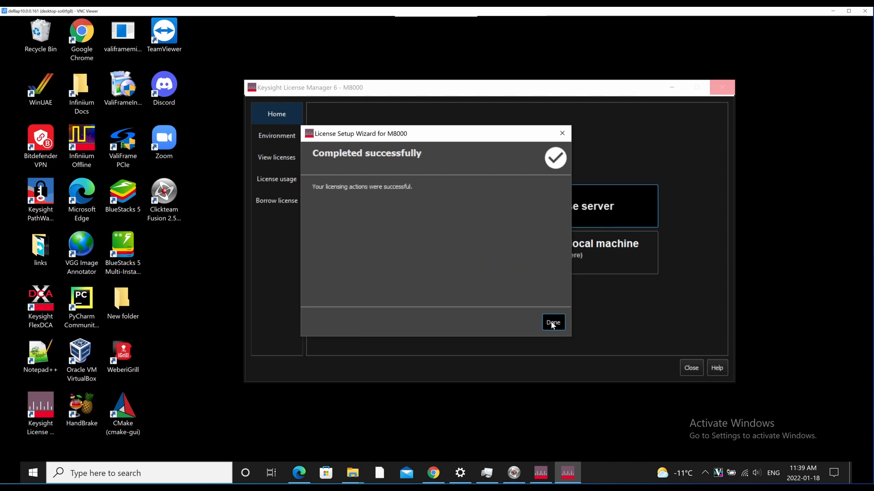
pyautogui.click(553, 323)
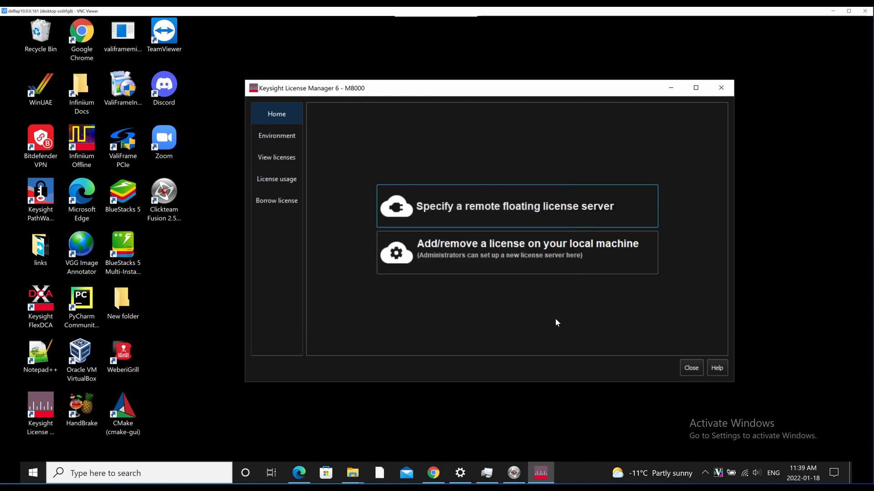
# Step: Check the M8000_LICENSE_FILE entry in the environment details and review the list of M8000 licenses
pyautogui.click(286, 139)
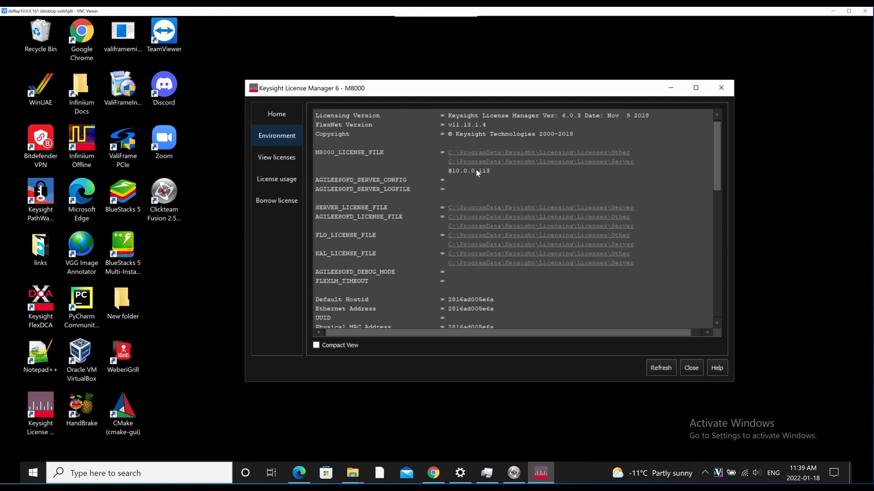
pyautogui.click(291, 140)
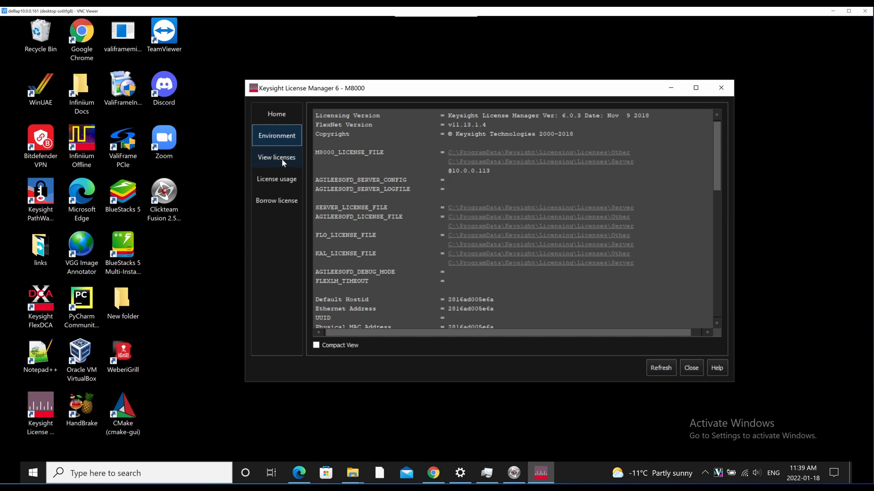
pyautogui.click(281, 158)
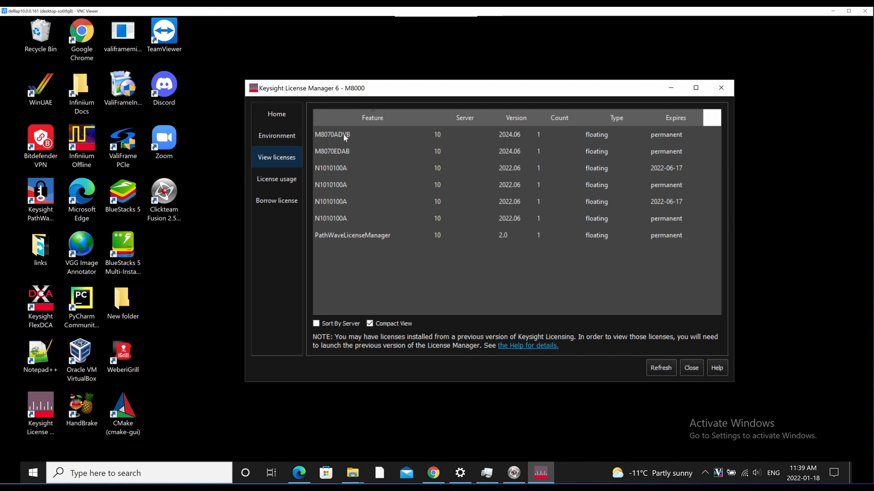
# Step: Launch Keysight M8070B with the online Generic BERT/AWG startup option and load the factory preset
pyautogui.click(151, 475)
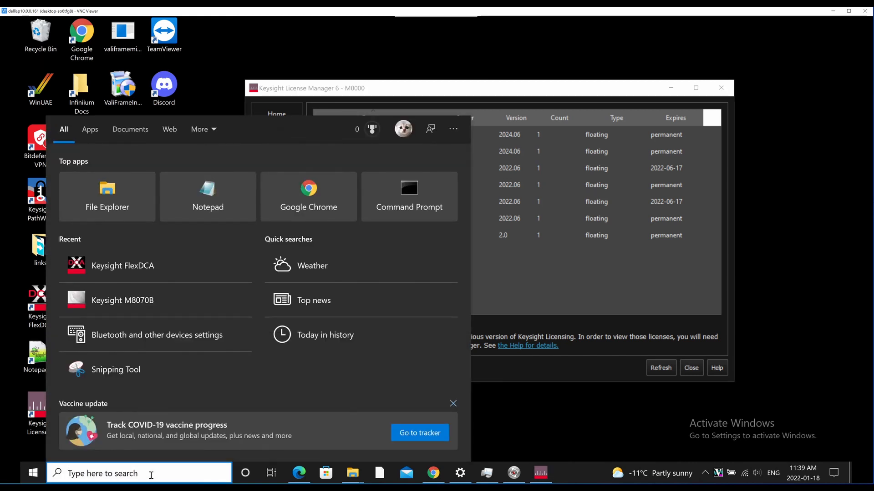
pyautogui.click(149, 293)
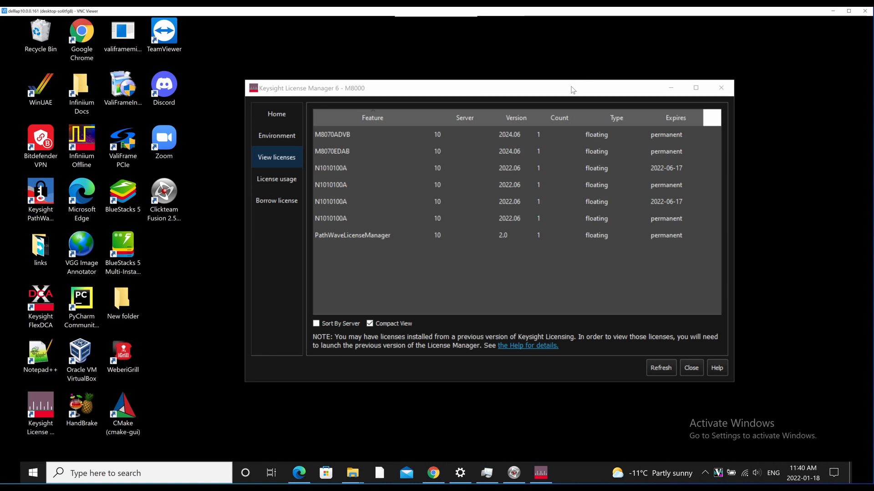
pyautogui.moveTo(573, 88); pyautogui.dragTo(679, 107)
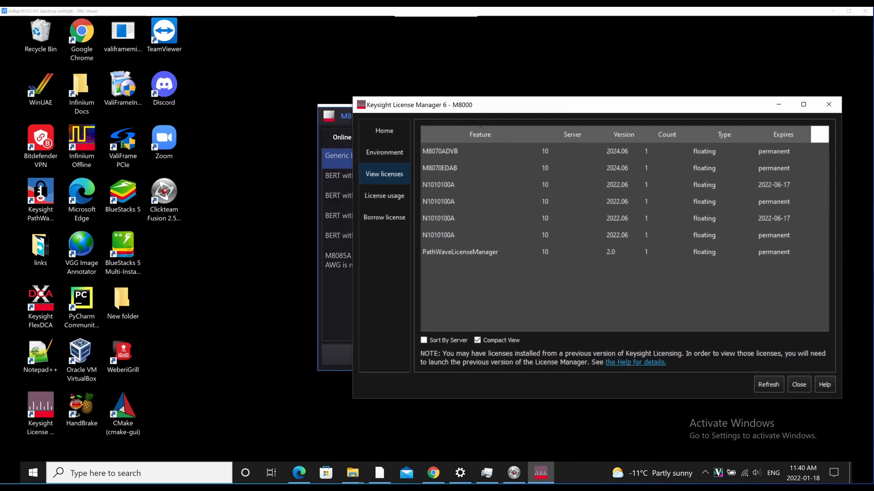
pyautogui.click(332, 324)
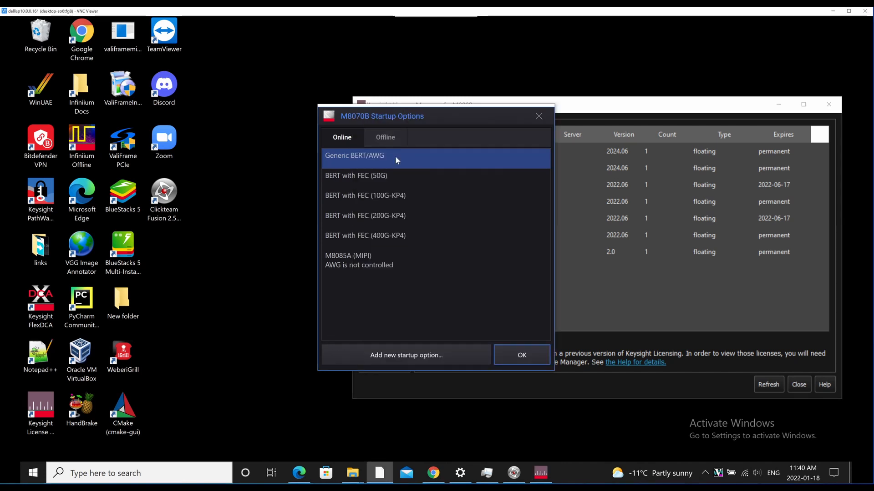
pyautogui.click(518, 356)
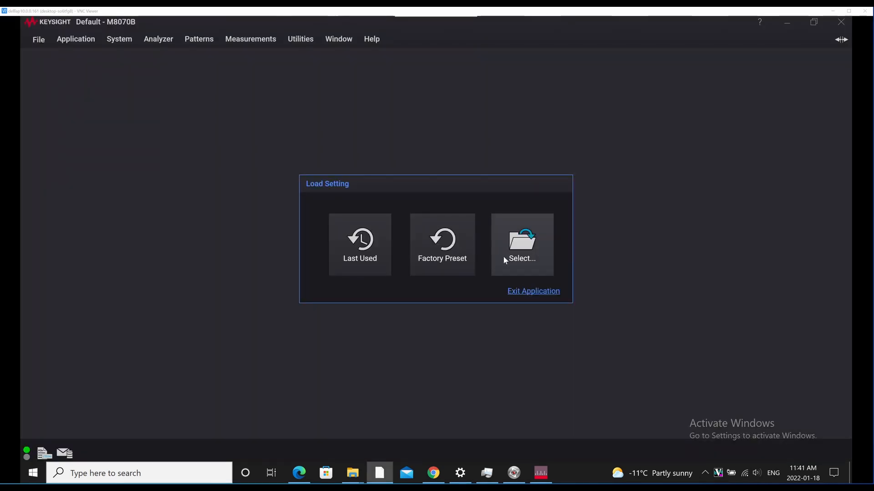
pyautogui.click(444, 252)
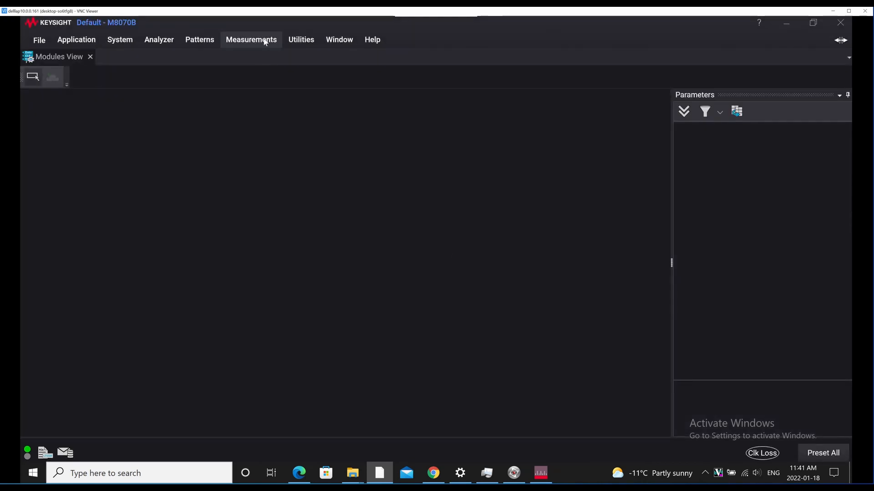
# Step: Review the available measurements, utilities and host licenses in M8070B, and exit the application
pyautogui.click(305, 40)
pyautogui.moveTo(242, 42)
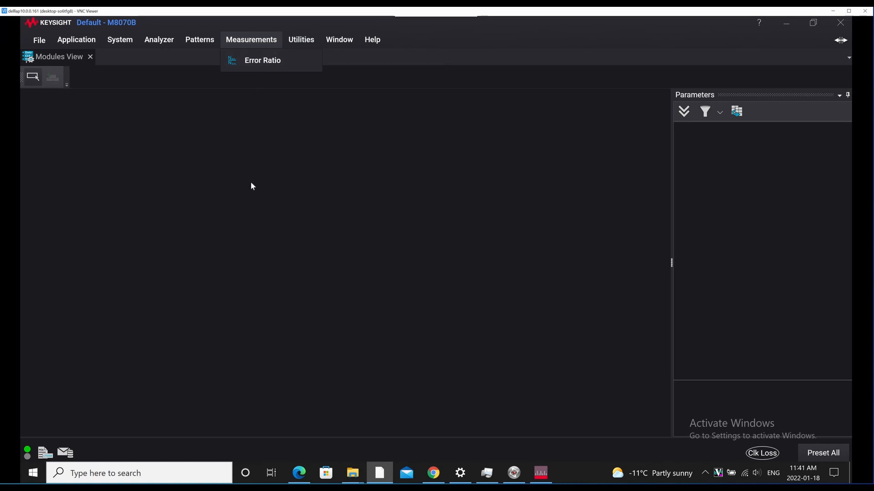
pyautogui.moveTo(306, 41)
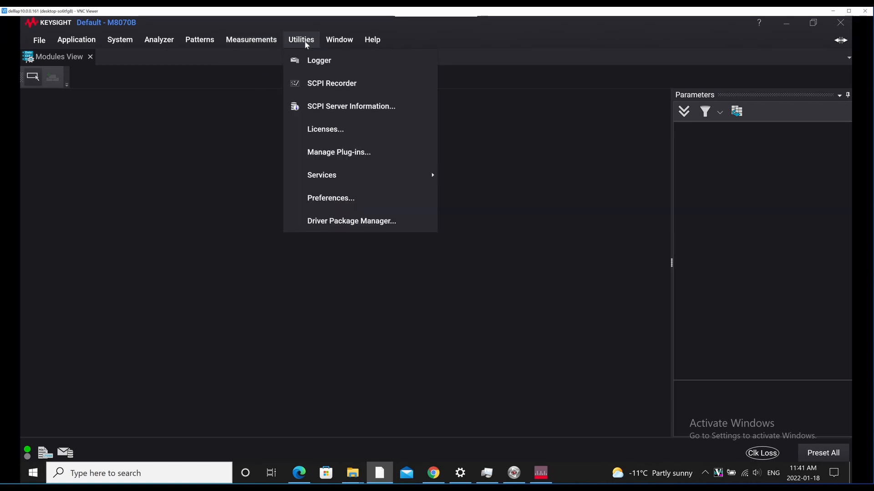
pyautogui.click(330, 131)
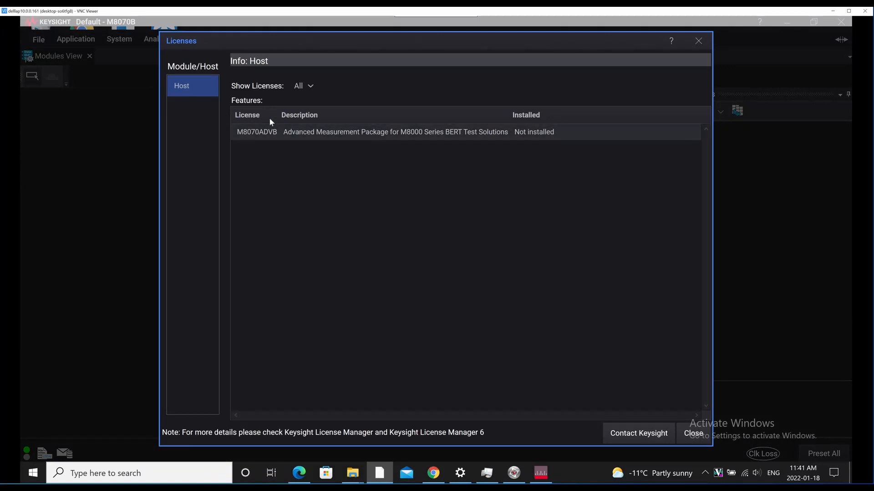
pyautogui.click(697, 40)
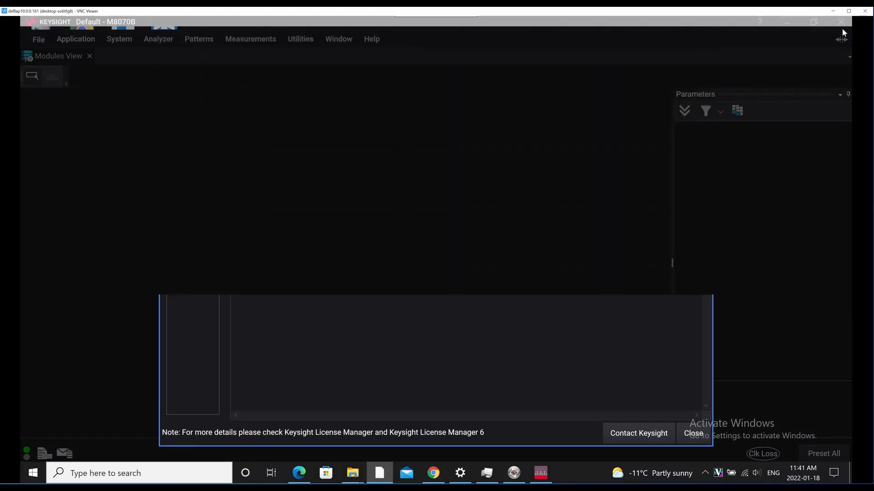
pyautogui.click(840, 22)
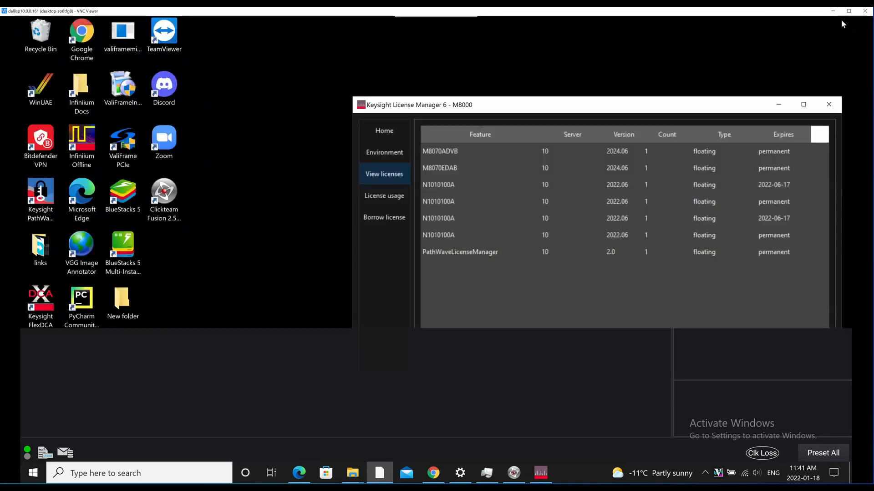
# Step: In Keysight License Manager 6, check the license usage and borrow the M8070ADVB floating license with return date 18-Jan-2022
pyautogui.click(391, 198)
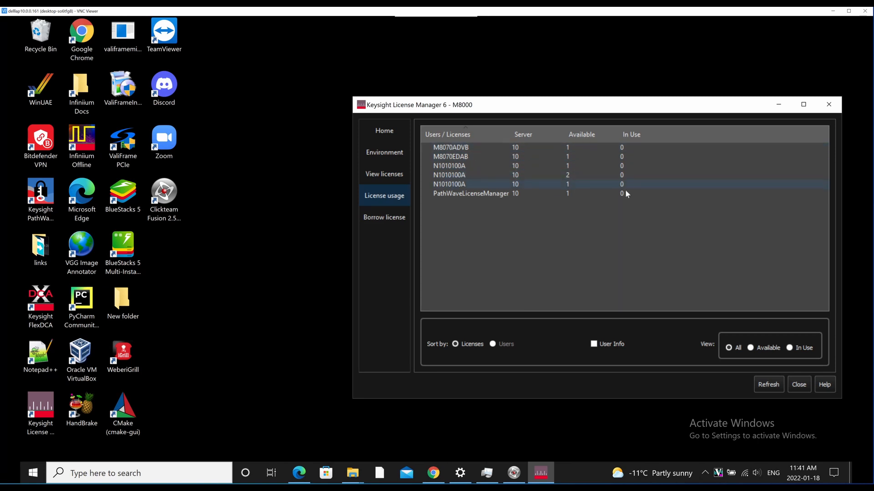
pyautogui.click(389, 219)
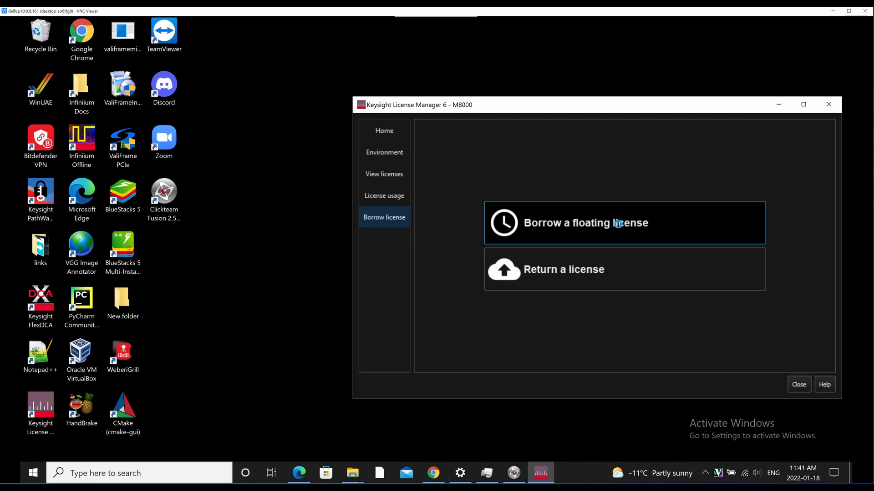
pyautogui.click(618, 224)
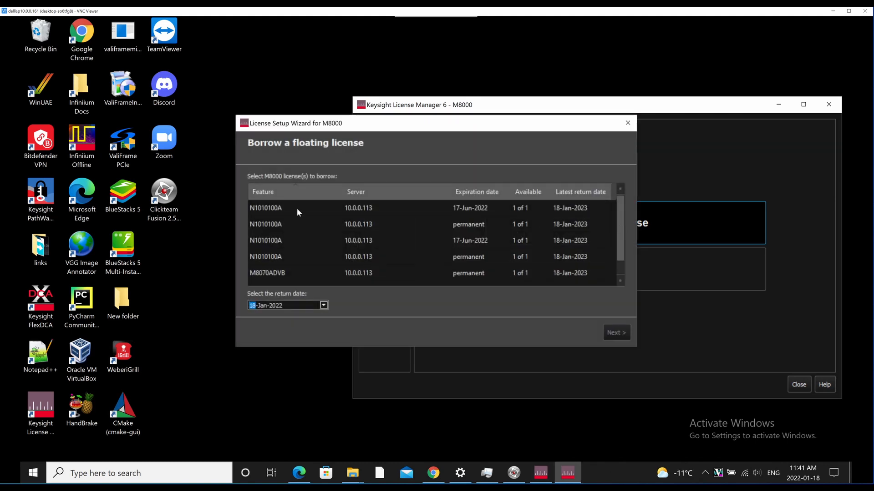
pyautogui.click(272, 273)
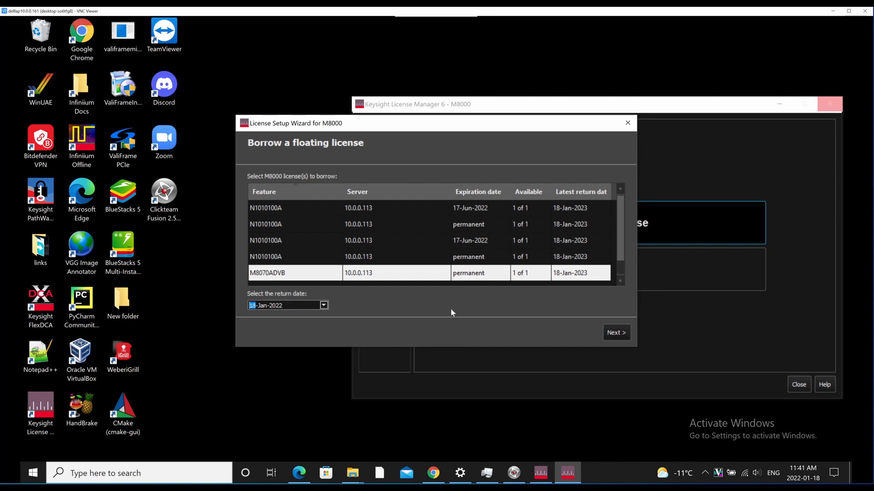
pyautogui.click(323, 305)
pyautogui.click(391, 299)
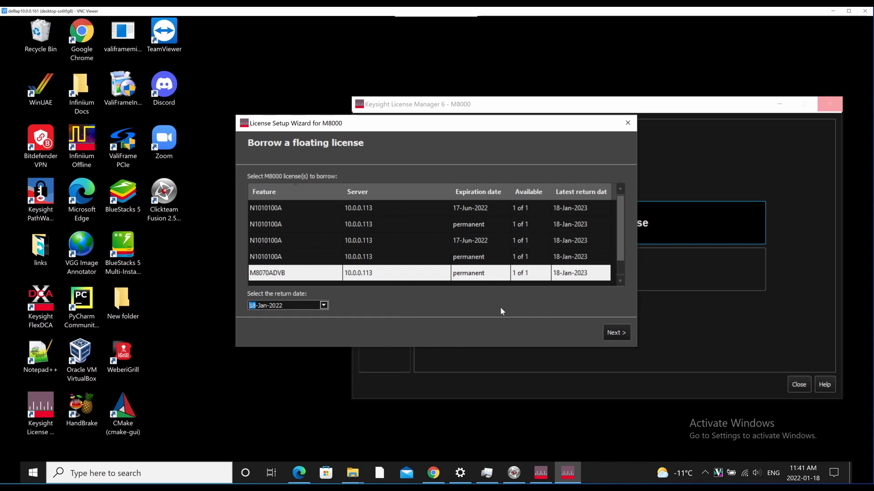
pyautogui.click(615, 333)
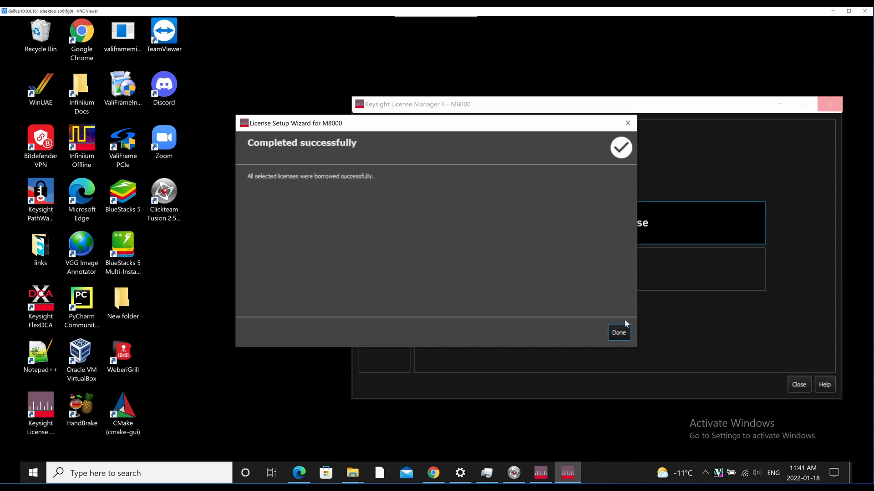
pyautogui.click(620, 333)
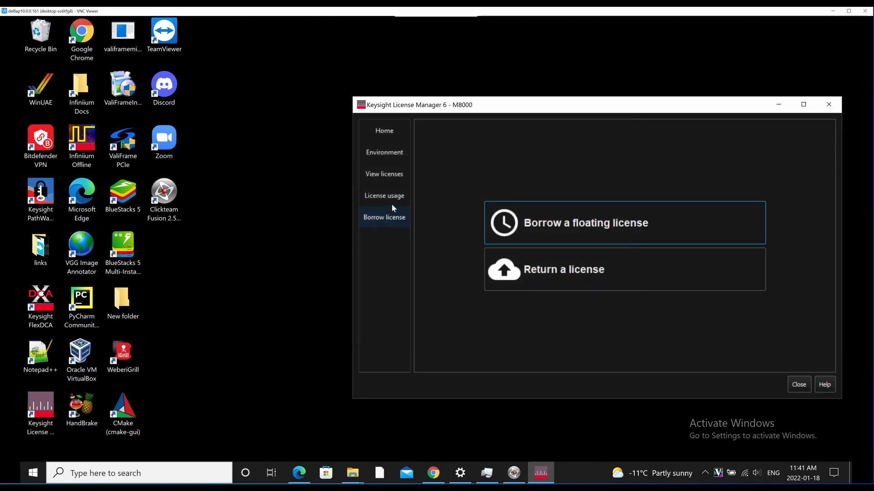
# Step: Check the refreshed license usage, the license list and the borrowed licenses that can be returned, without returning any
pyautogui.click(389, 199)
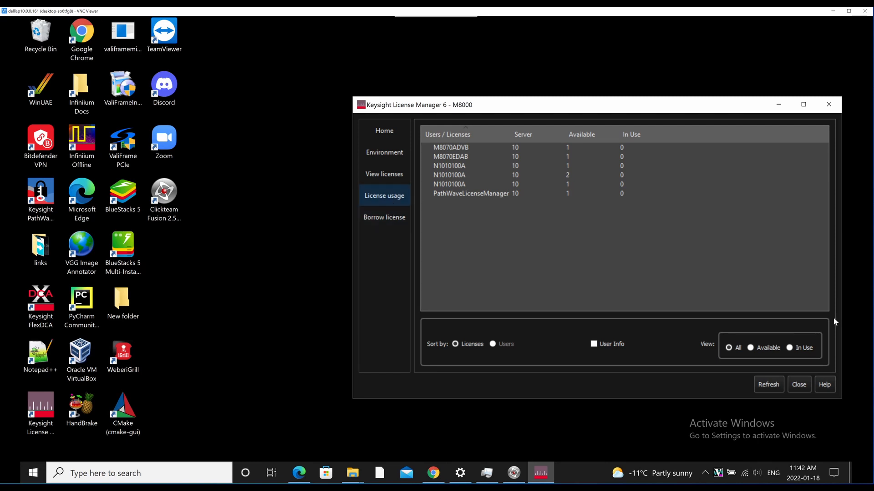
pyautogui.click(768, 385)
pyautogui.click(384, 174)
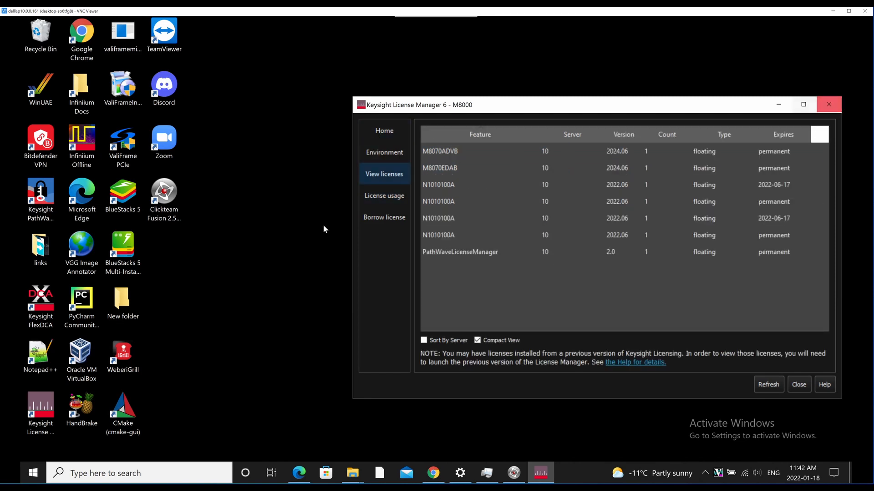
pyautogui.click(384, 218)
pyautogui.click(566, 277)
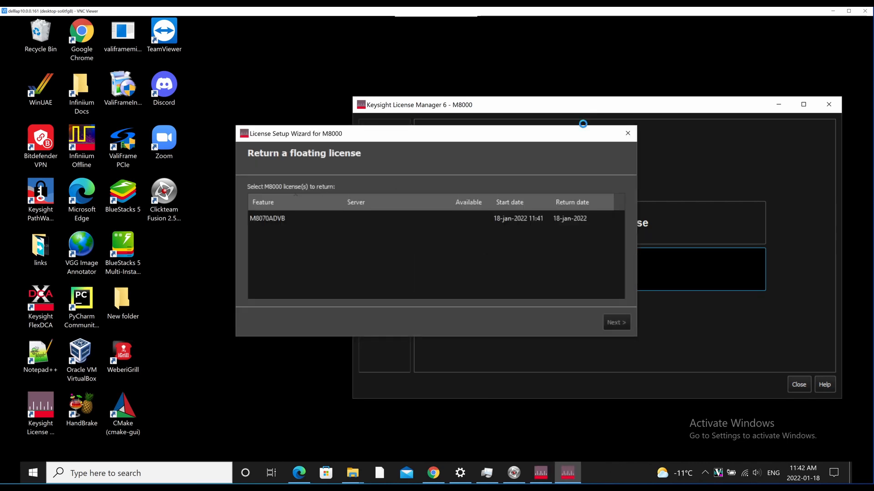
pyautogui.click(627, 133)
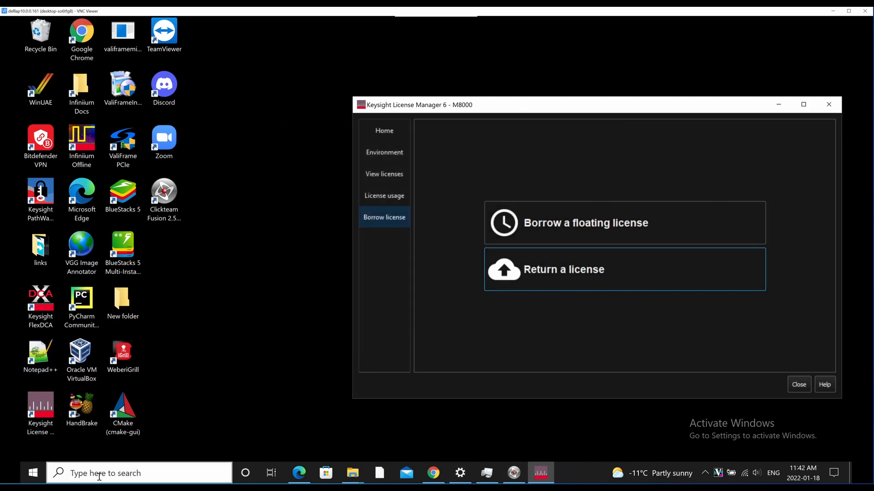
# Step: Relaunch Keysight M8070B with the preselected startup option and load the factory preset
pyautogui.click(97, 476)
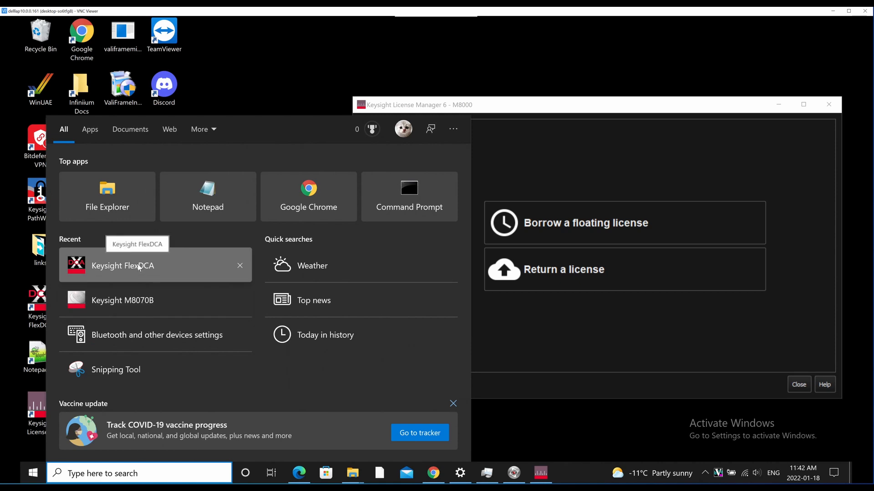
pyautogui.click(130, 302)
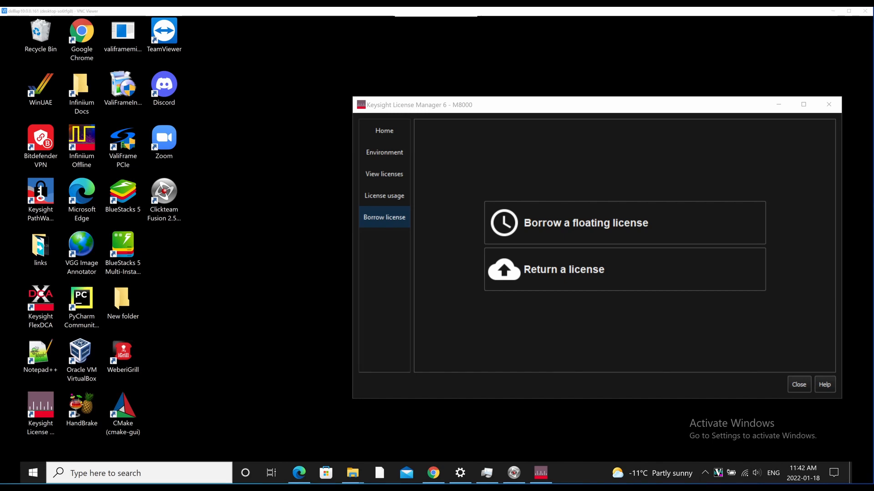
pyautogui.click(521, 358)
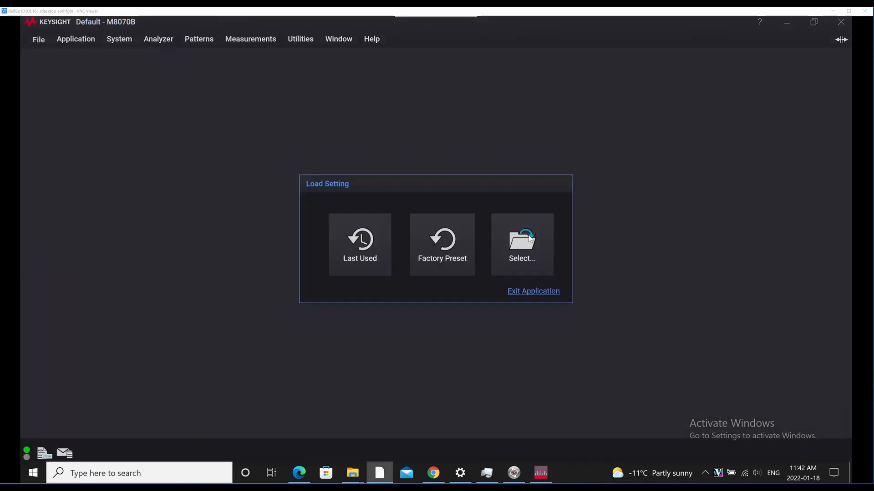
pyautogui.click(471, 251)
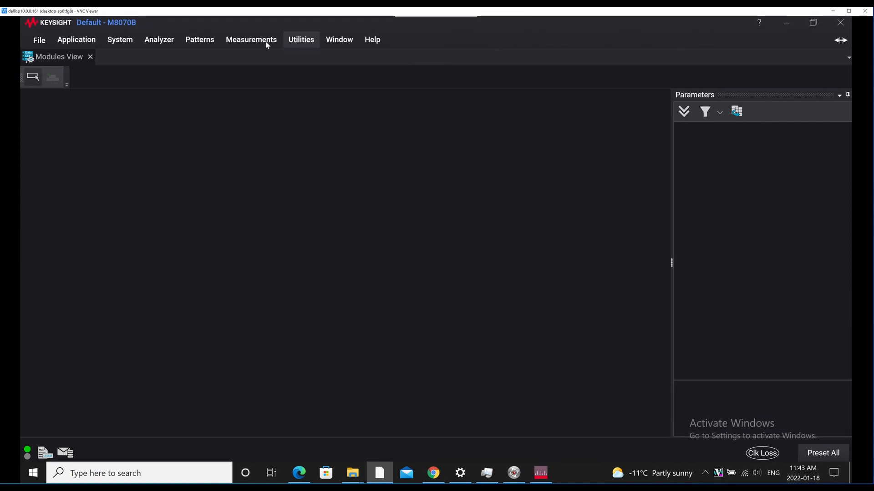
# Step: Recheck the available measurements and utilities and the host's M8070ADVB license status with the license borrowed
pyautogui.click(306, 43)
pyautogui.moveTo(251, 41)
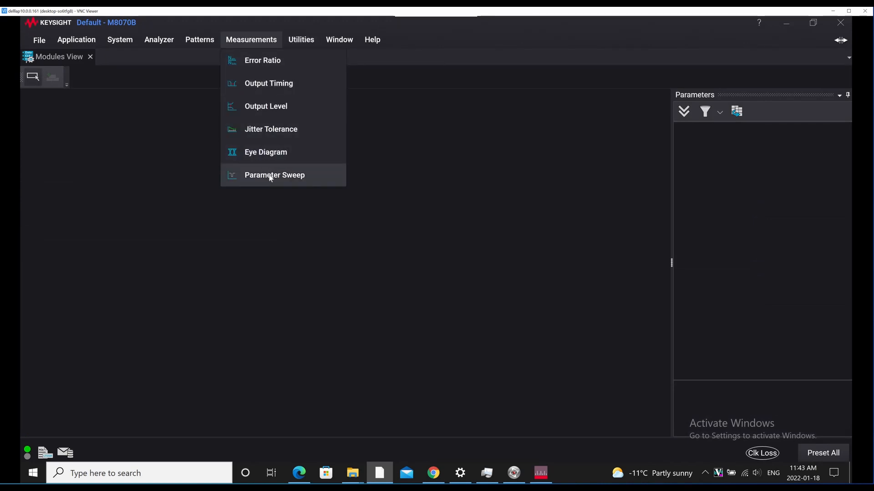
pyautogui.moveTo(301, 40)
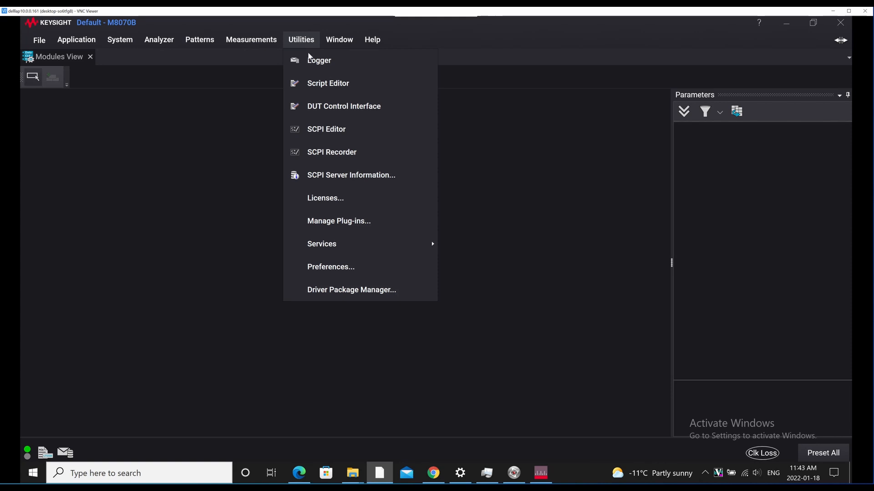
pyautogui.click(348, 199)
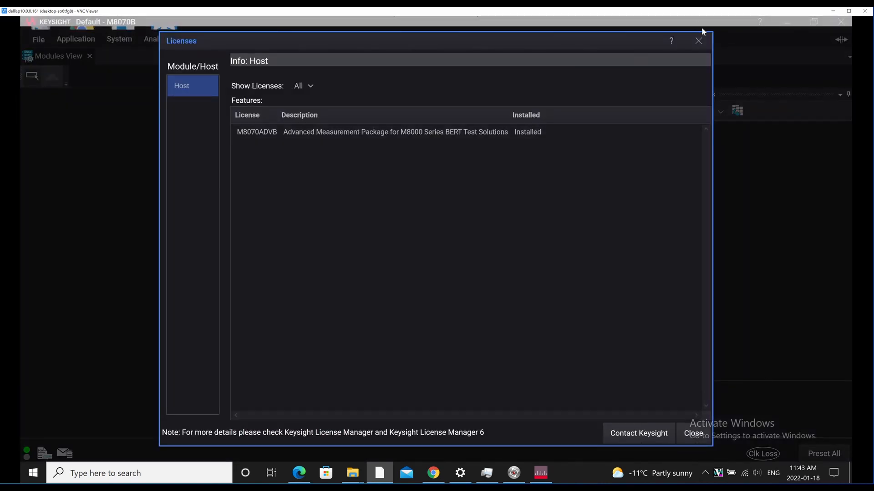
pyautogui.click(701, 42)
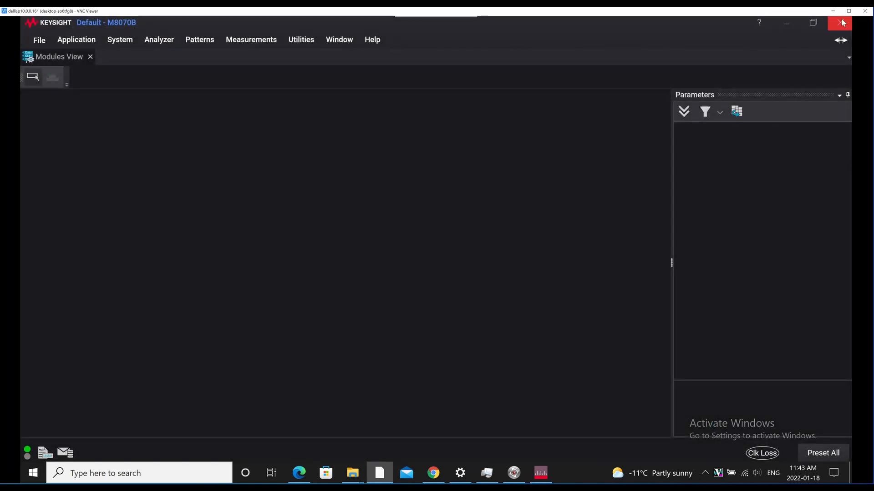
# Step: Close M8070B and return the borrowed M8070ADVB floating license in Keysight License Manager 6
pyautogui.click(842, 22)
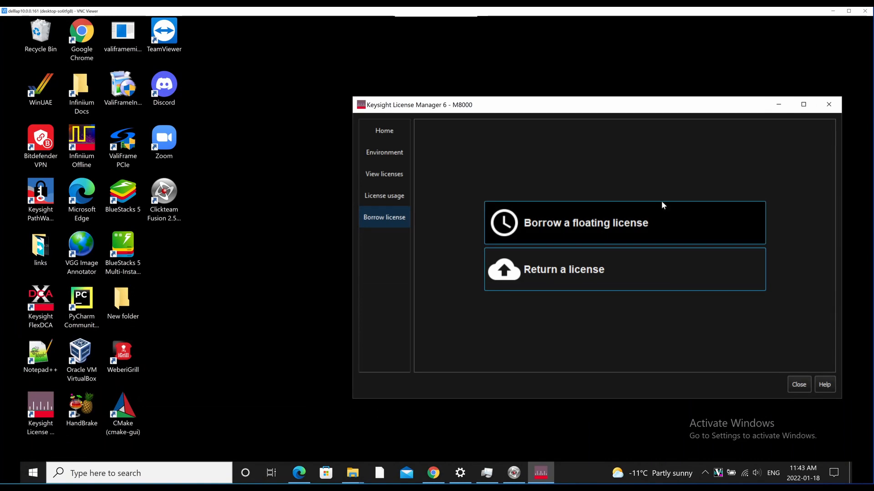
pyautogui.click(562, 275)
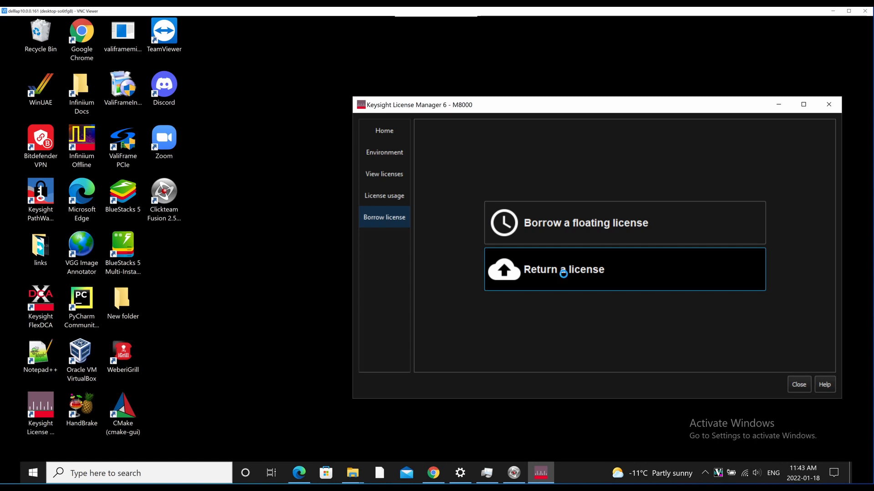
pyautogui.click(276, 221)
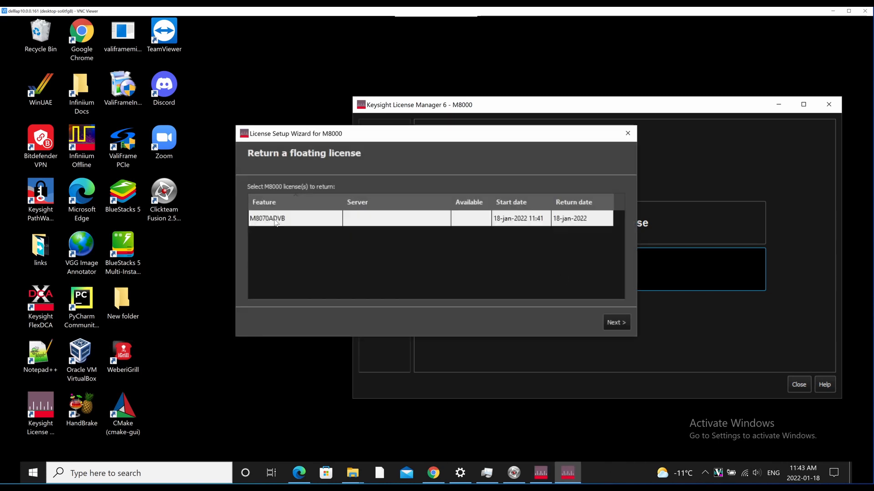
pyautogui.click(616, 325)
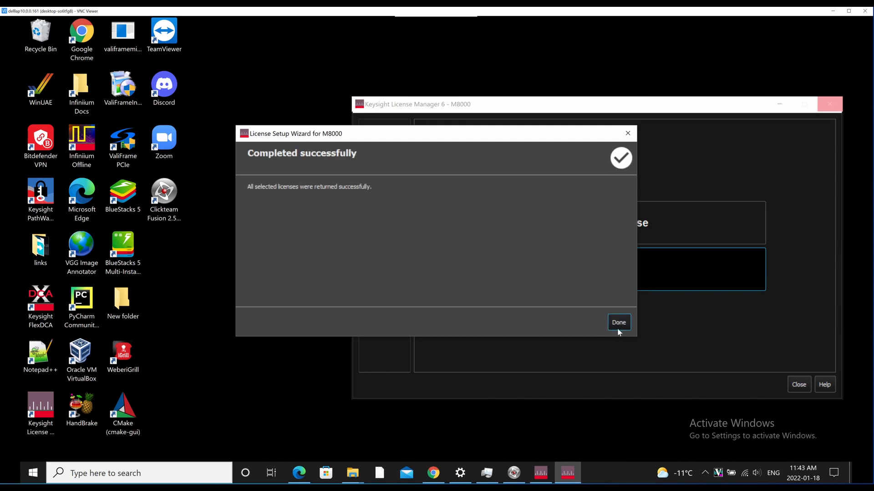
pyautogui.click(618, 322)
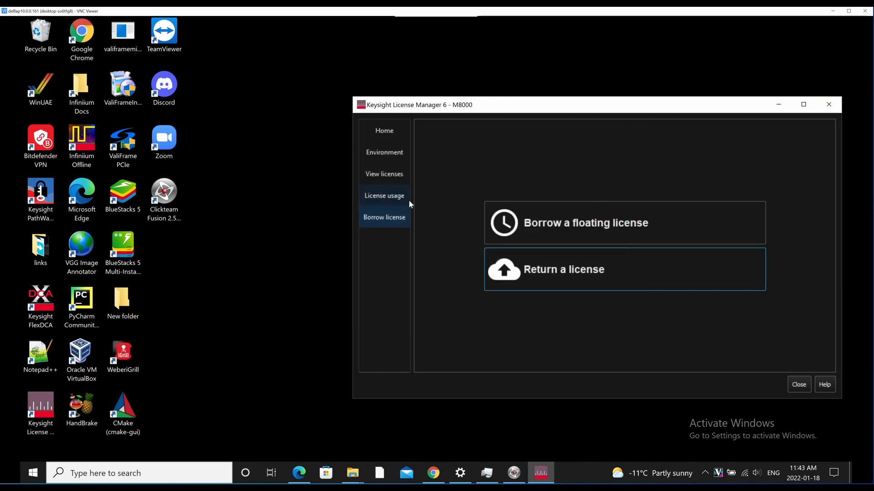
# Step: Refresh and check the license usage, and check whether any borrowed licenses are still left to return
pyautogui.click(382, 195)
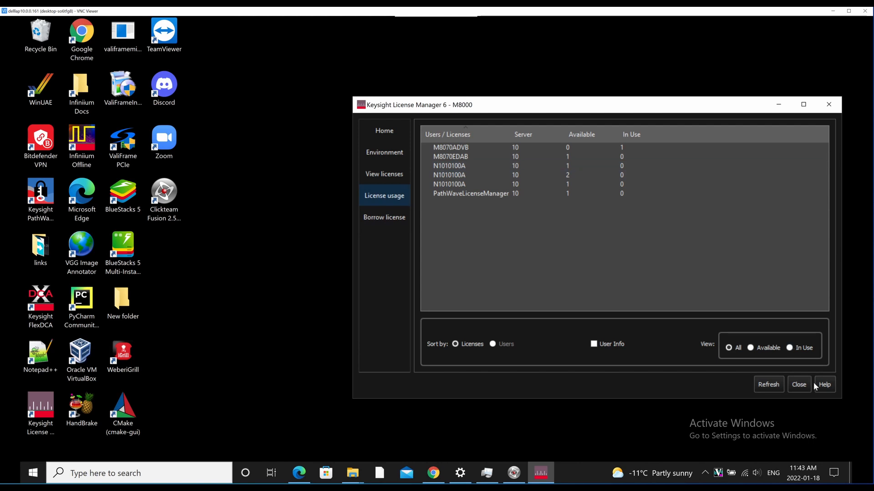
pyautogui.click(769, 385)
pyautogui.click(386, 214)
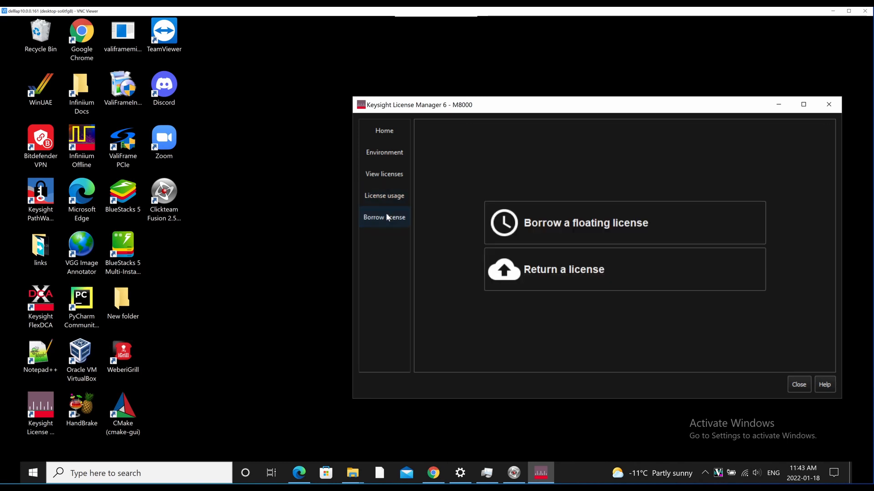
pyautogui.click(574, 281)
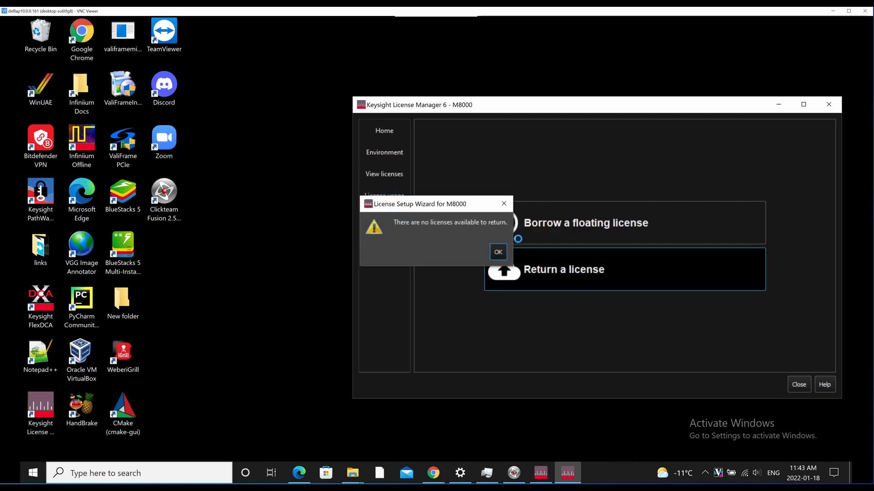
pyautogui.click(500, 251)
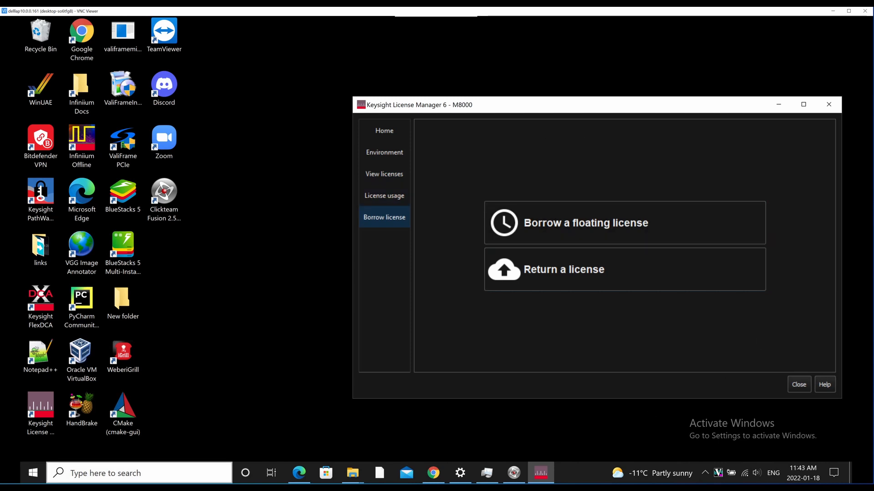
# Step: Relaunch Keysight M8070B and load the factory preset
pyautogui.click(108, 478)
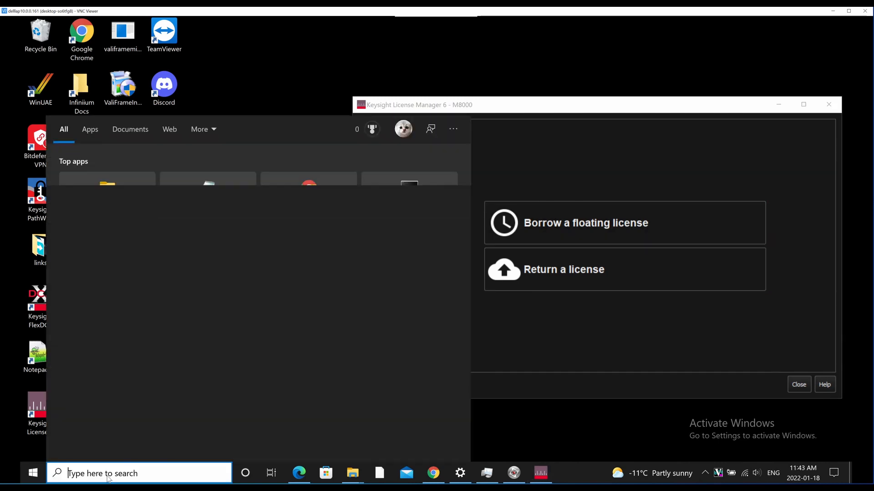
pyautogui.click(116, 301)
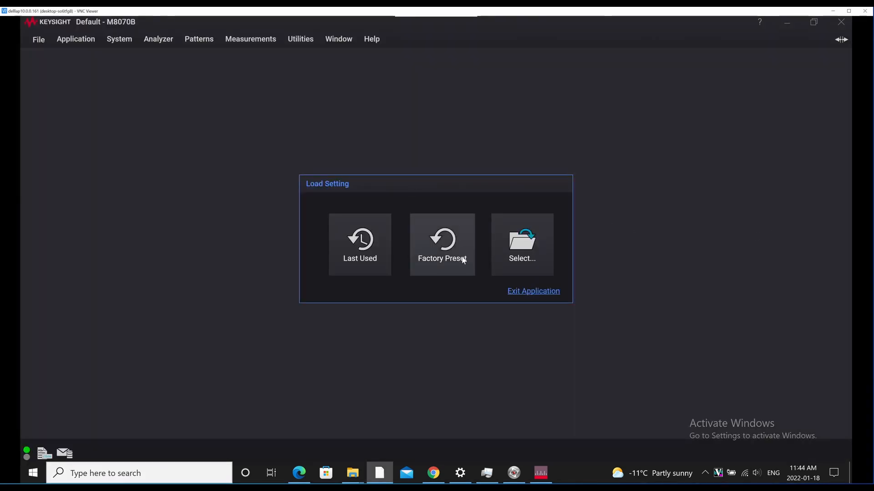
pyautogui.click(462, 255)
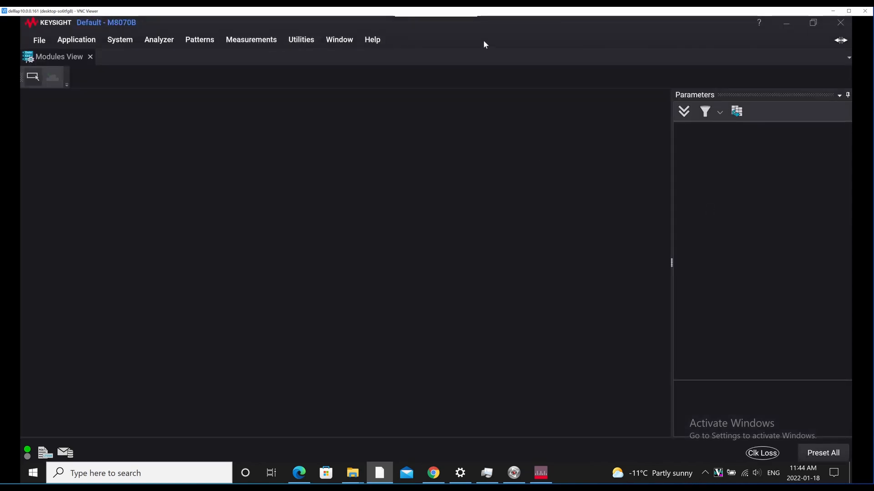
# Step: Examine the available measurements and utilities and the host's M8070ADVB license status after the license return
pyautogui.click(253, 39)
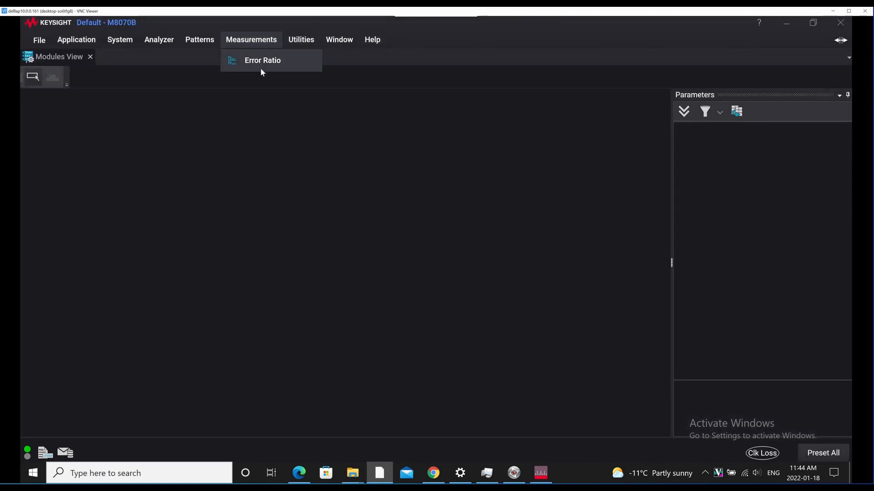
pyautogui.click(291, 43)
pyautogui.click(293, 41)
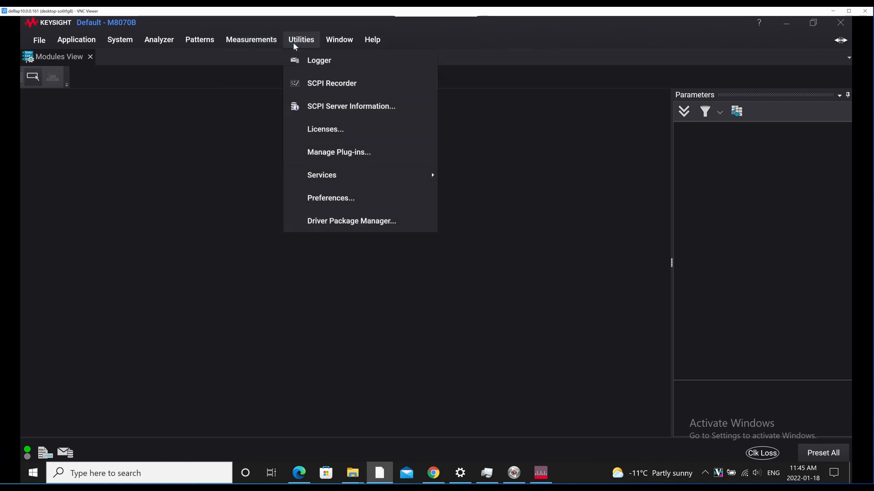
pyautogui.moveTo(253, 38)
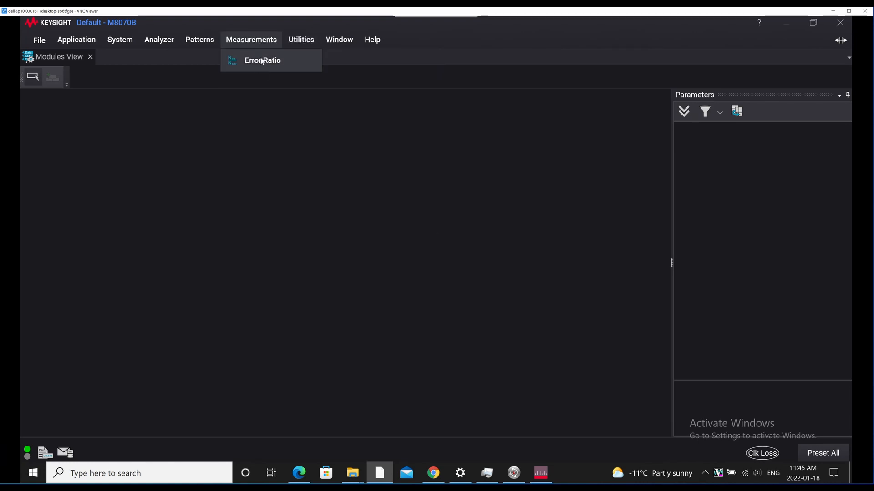
pyautogui.moveTo(299, 39)
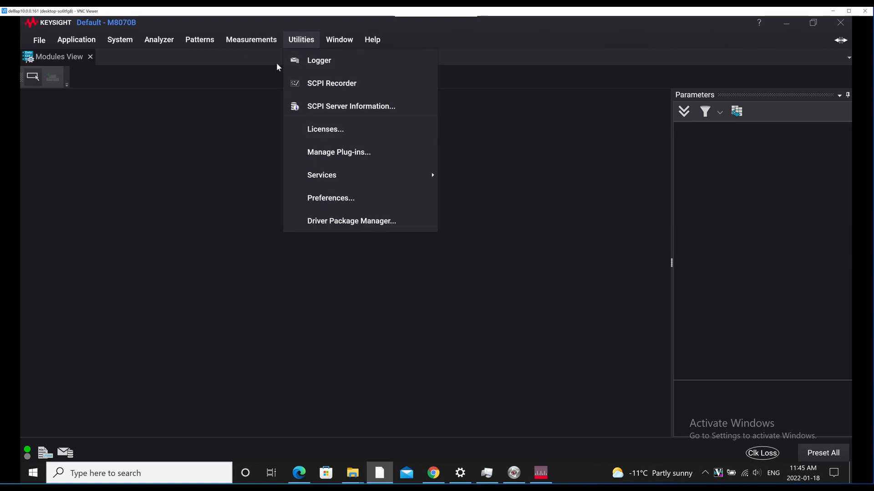
pyautogui.click(327, 132)
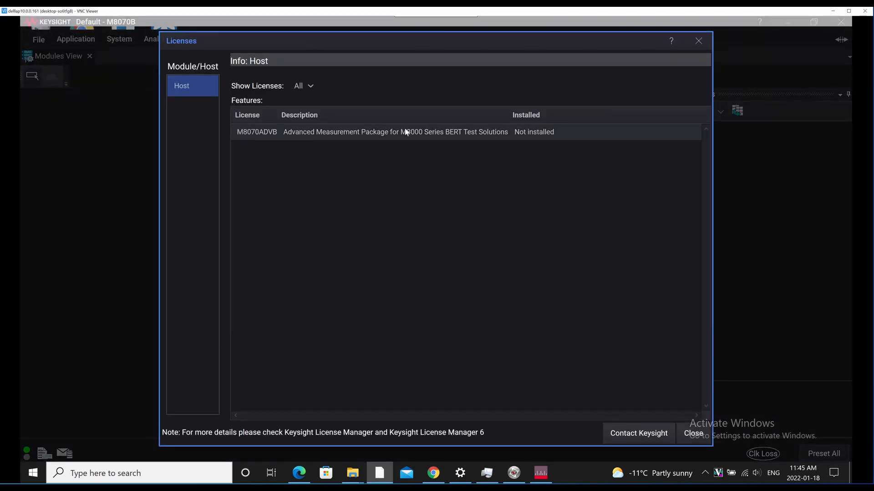
pyautogui.click(474, 135)
pyautogui.click(696, 41)
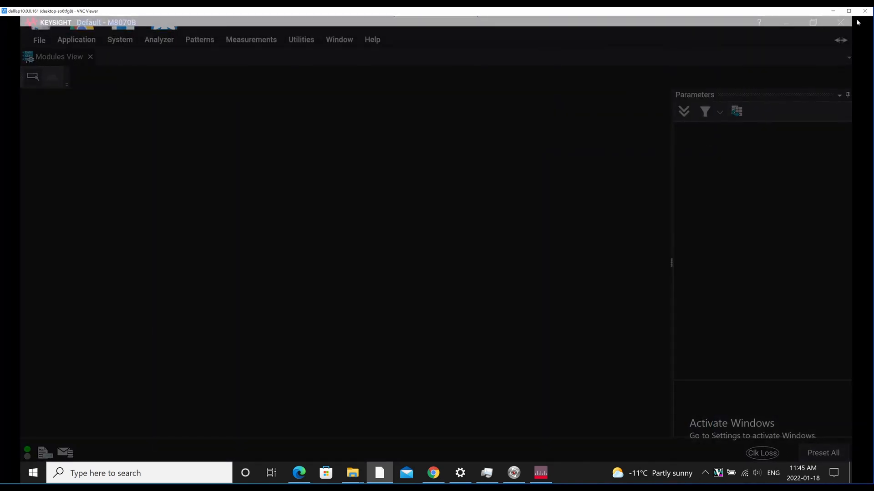
# Step: Close M8070B and launch Keysight FlexDCA by searching Windows for "flex"
pyautogui.click(835, 22)
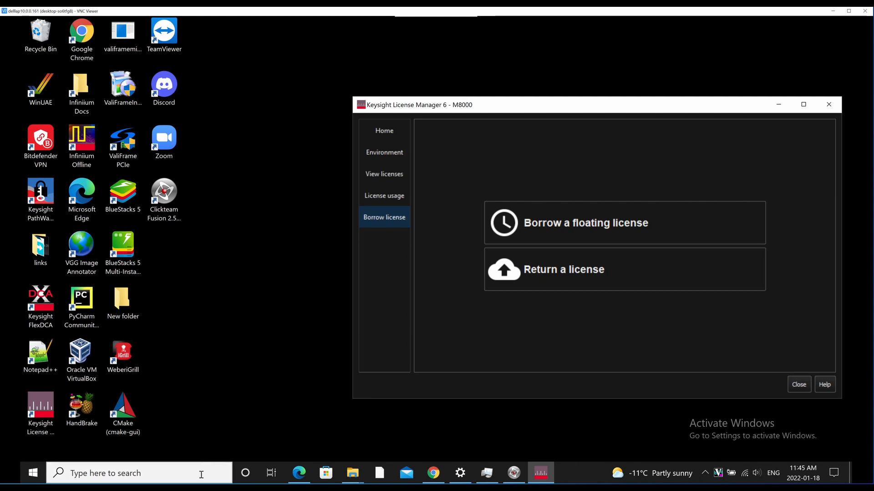
pyautogui.click(123, 480)
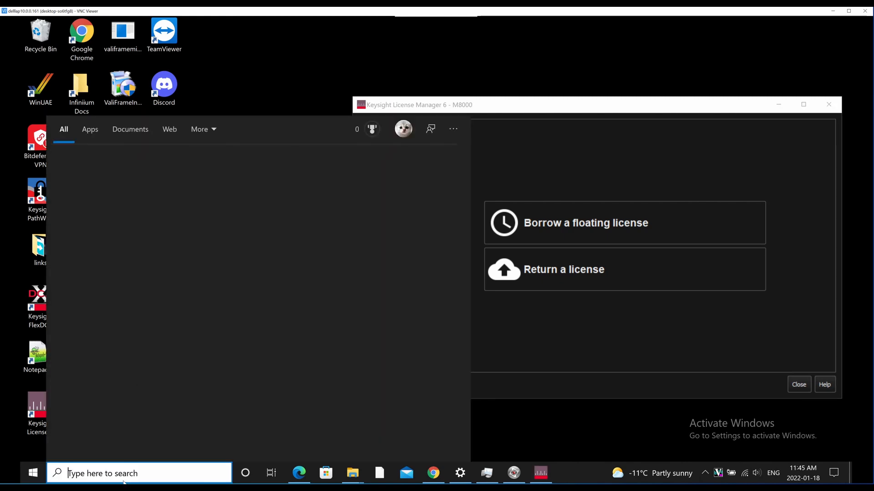
pyautogui.write('flex')
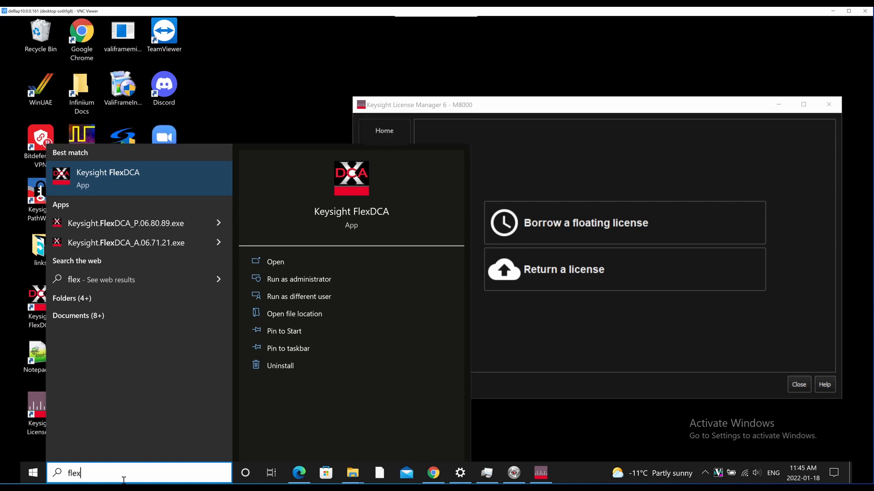
pyautogui.press('Return')
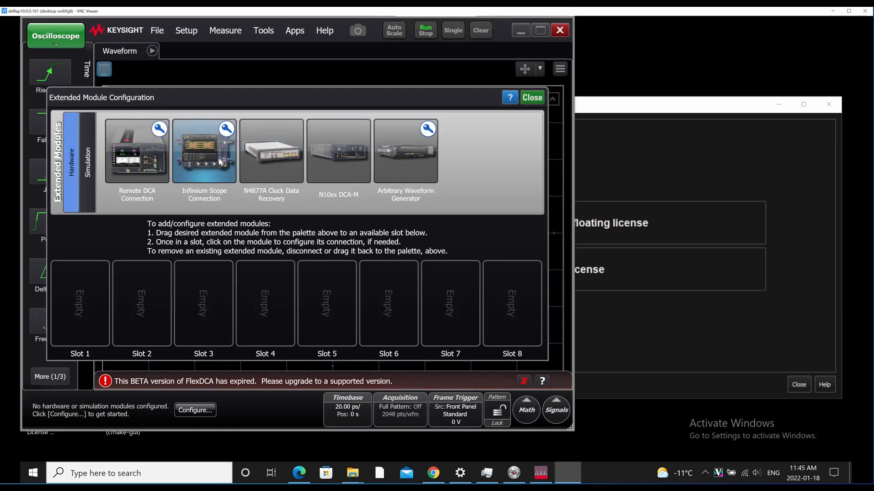
# Step: Check FlexDCA's software version and system information, and close the information window
pyautogui.click(324, 30)
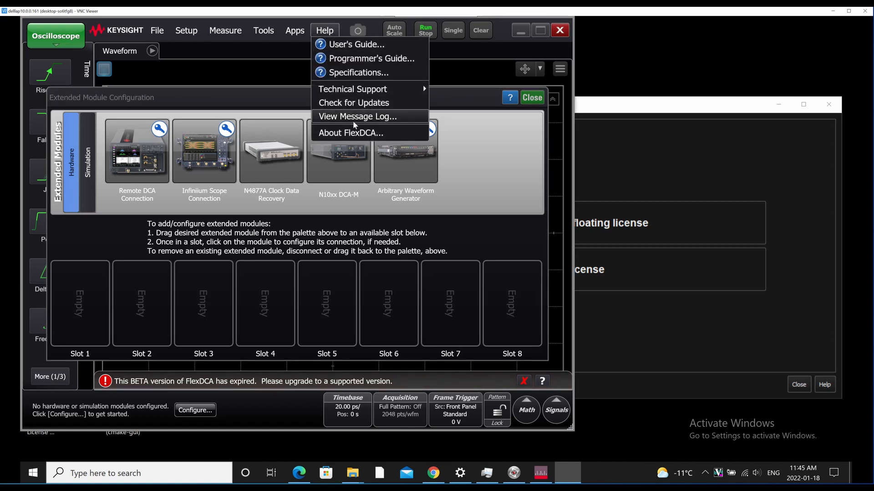
pyautogui.click(357, 133)
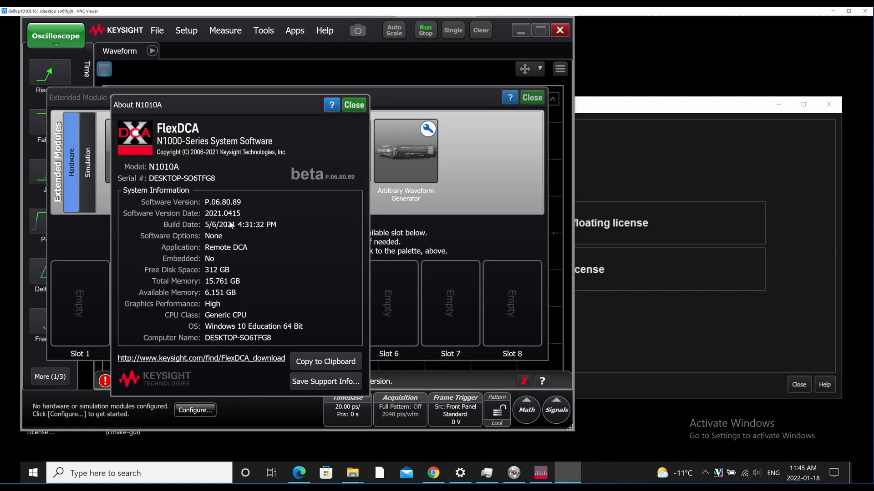
pyautogui.click(360, 109)
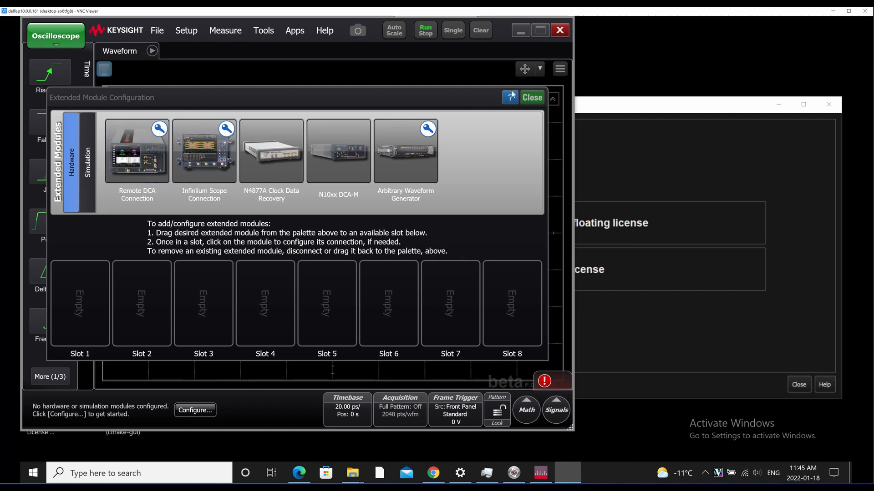
# Step: Close the Extended Module Configuration and examine which package licenses are installed in FlexDCA Licensing
pyautogui.click(532, 98)
pyautogui.click(295, 30)
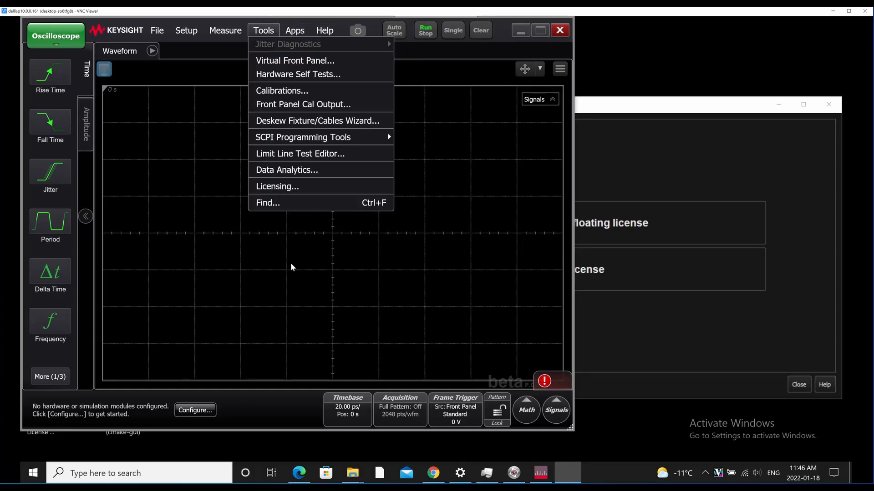
pyautogui.click(289, 191)
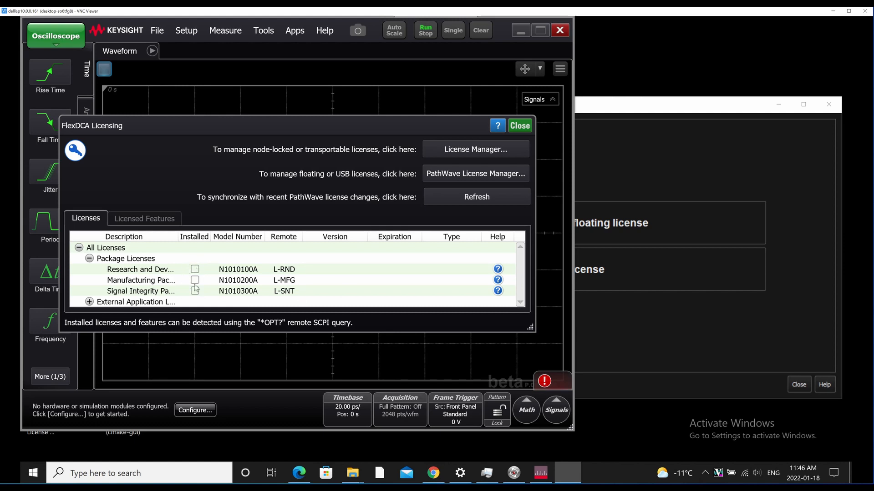
pyautogui.click(515, 127)
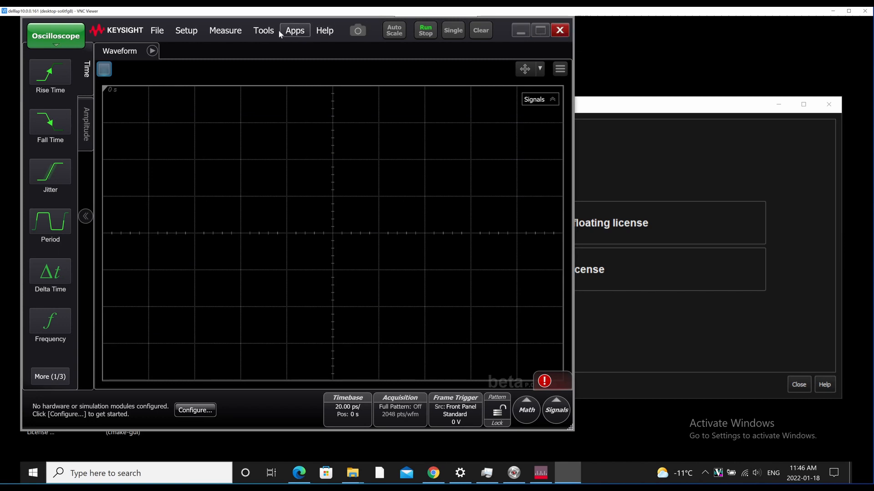
pyautogui.click(264, 30)
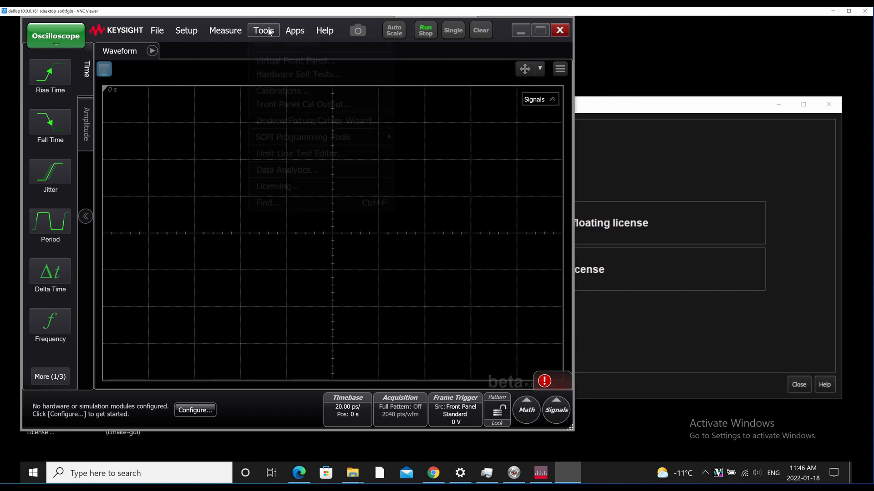
pyautogui.click(282, 187)
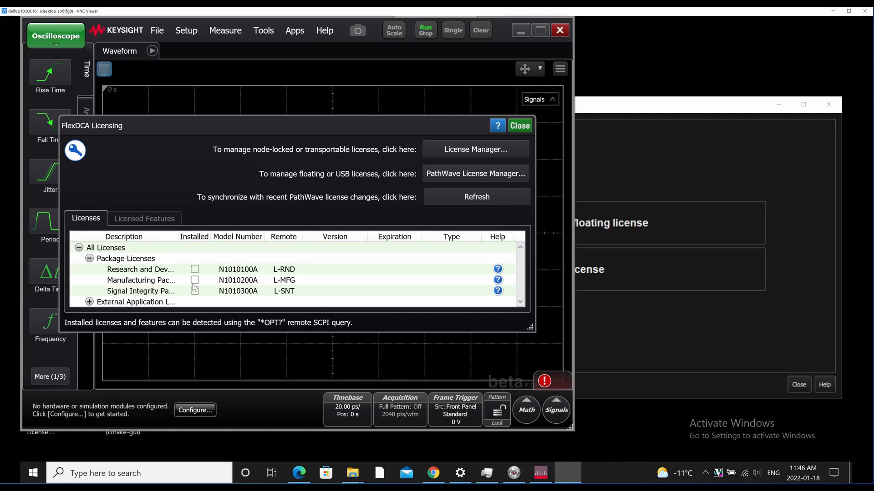
# Step: Open PathWave License Manager from FlexDCA Licensing and also through a Windows search for "path"
pyautogui.click(473, 181)
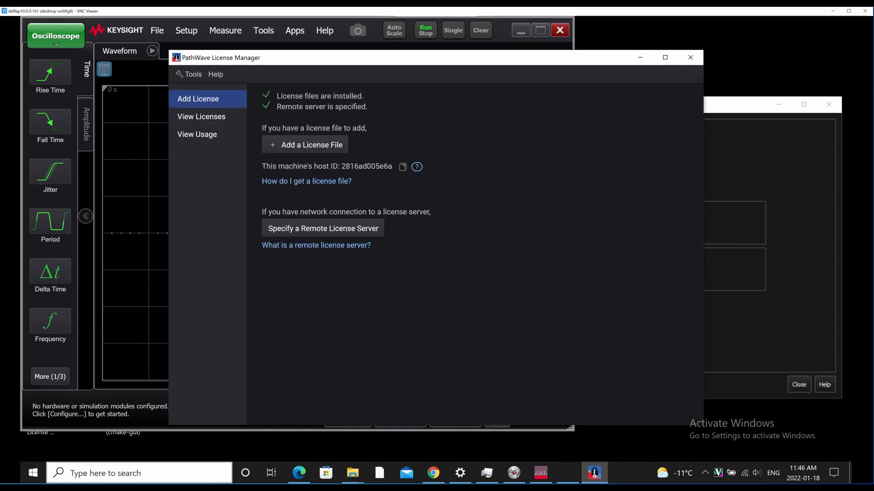
pyautogui.click(79, 473)
pyautogui.write('path')
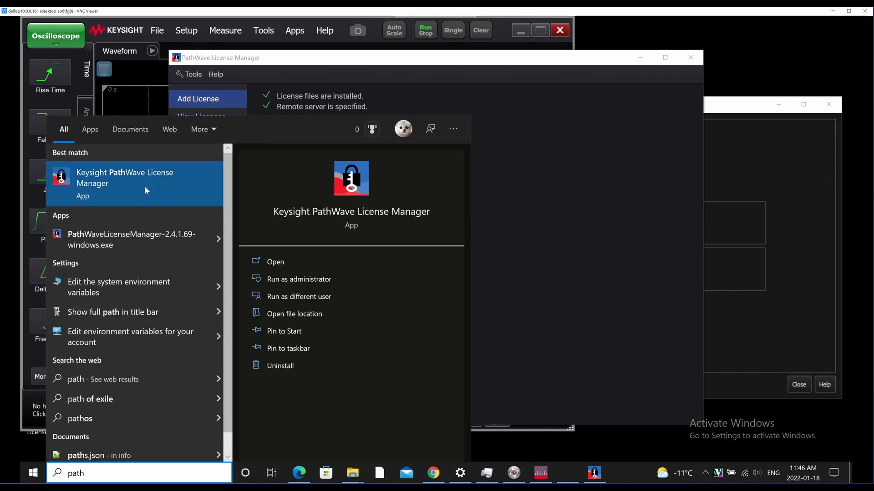
pyautogui.click(149, 190)
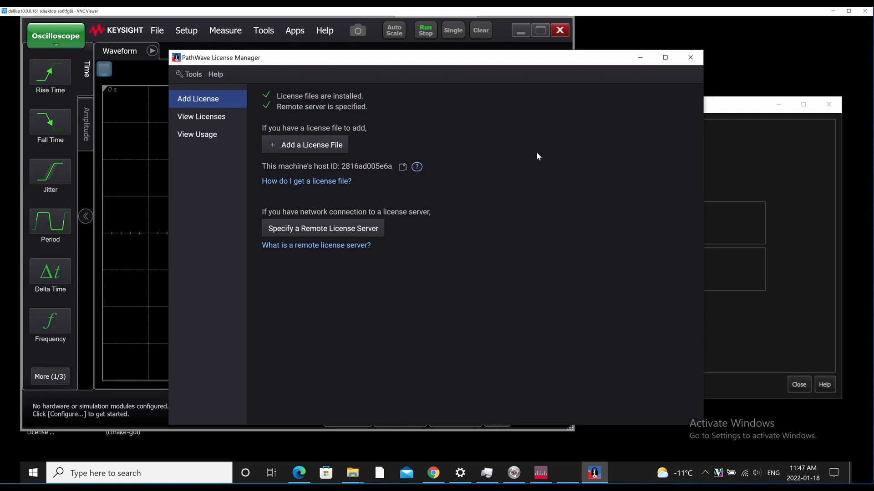
pyautogui.click(322, 229)
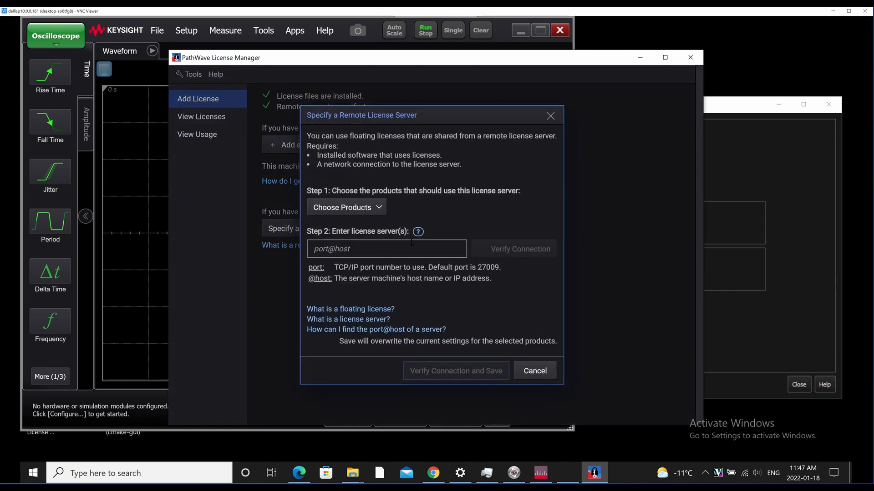
pyautogui.click(380, 209)
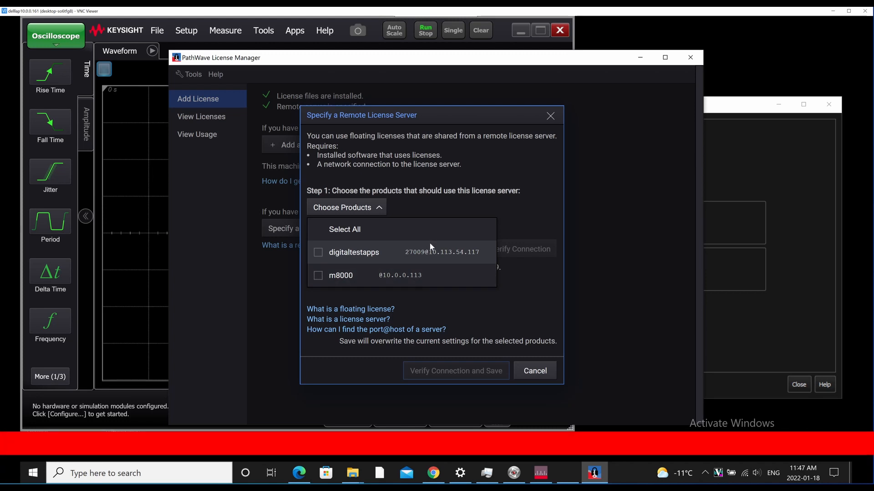
pyautogui.click(323, 276)
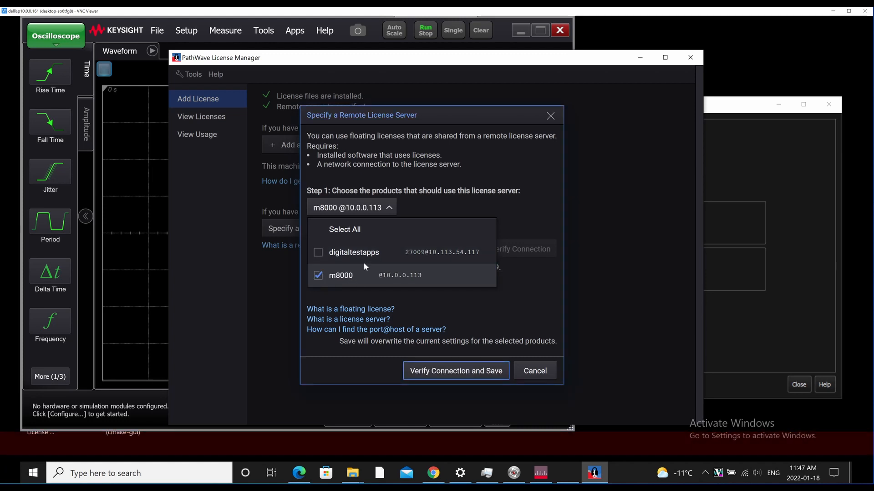
pyautogui.click(520, 315)
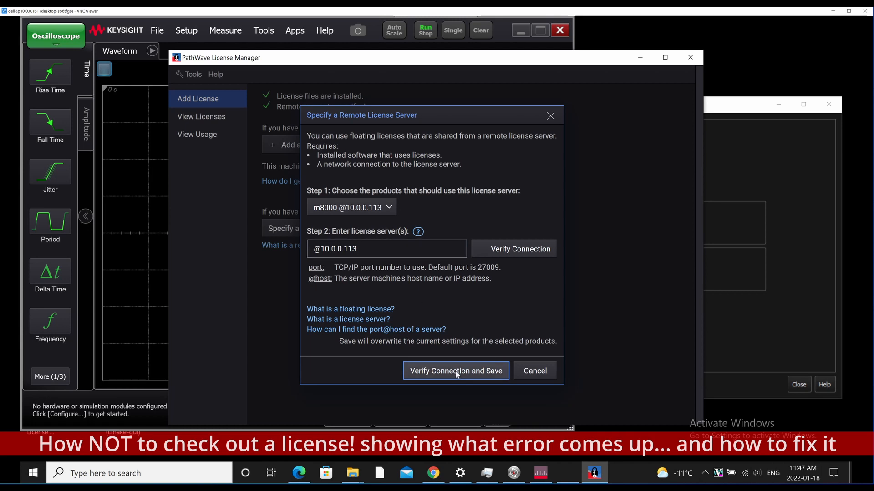
pyautogui.click(511, 249)
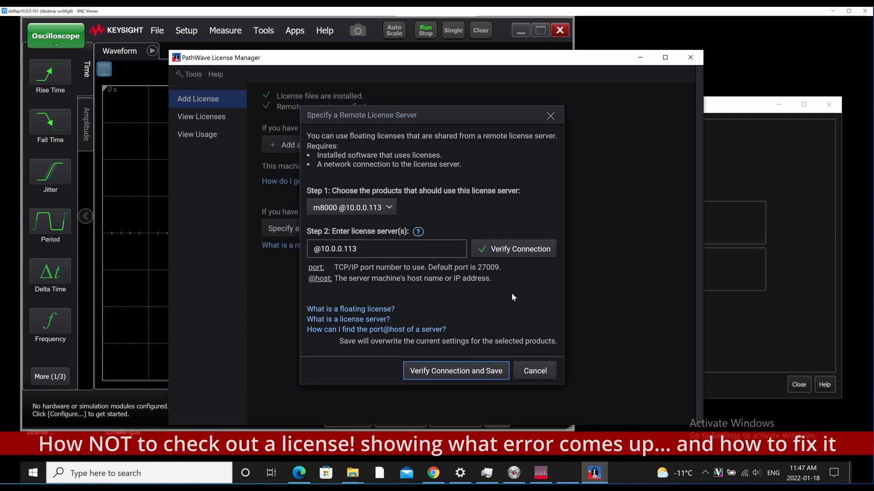
pyautogui.click(456, 371)
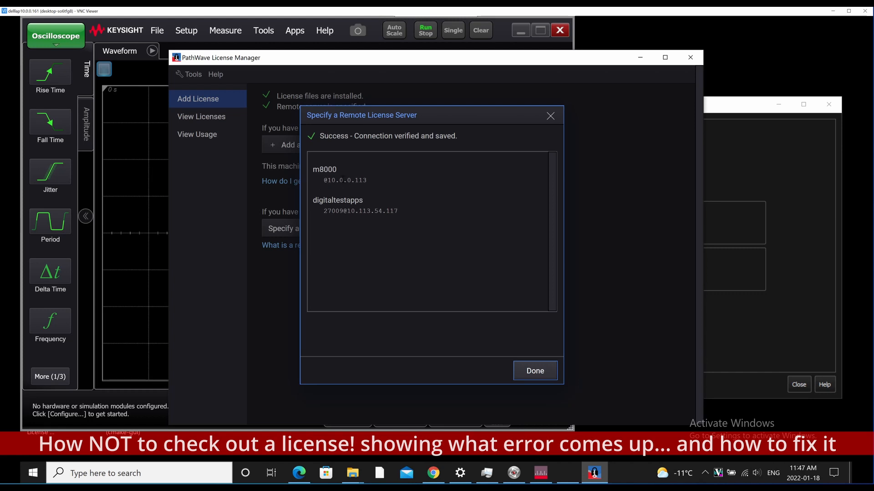
pyautogui.click(536, 367)
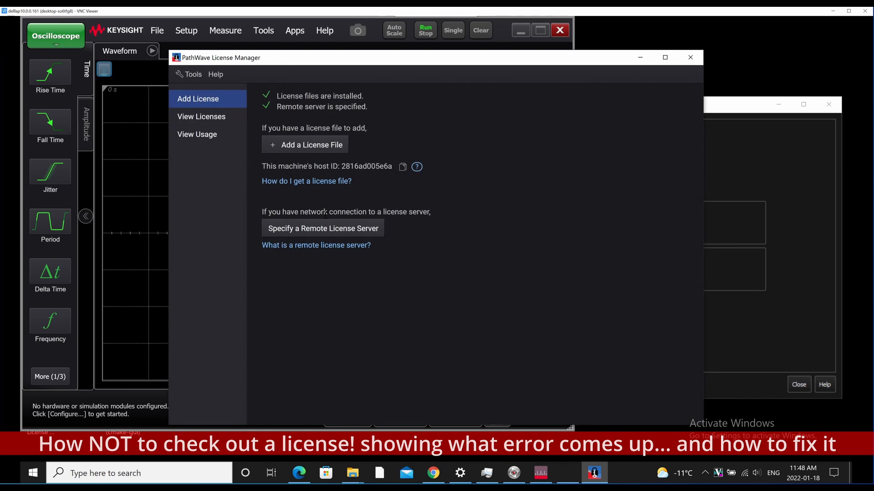
# Step: Try to borrow the second N1010100A remote license expiring 17-jun-2022, and close the Borrow Licenses dialog
pyautogui.click(206, 120)
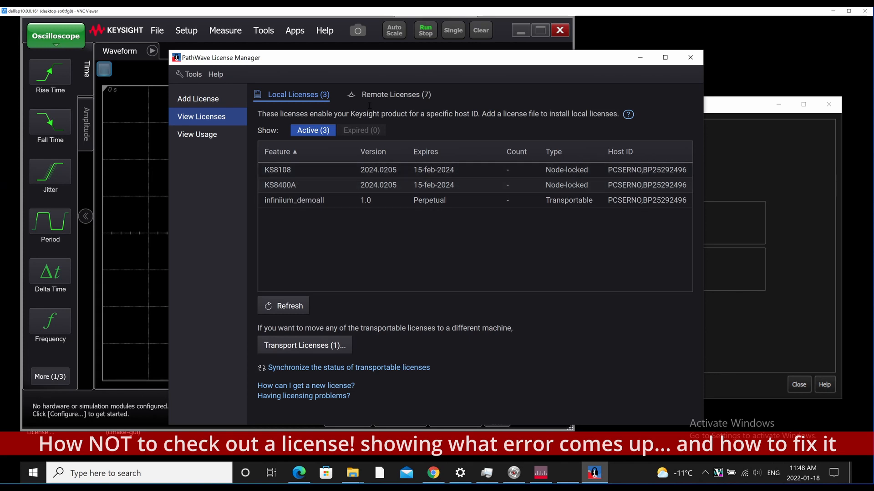
pyautogui.click(383, 97)
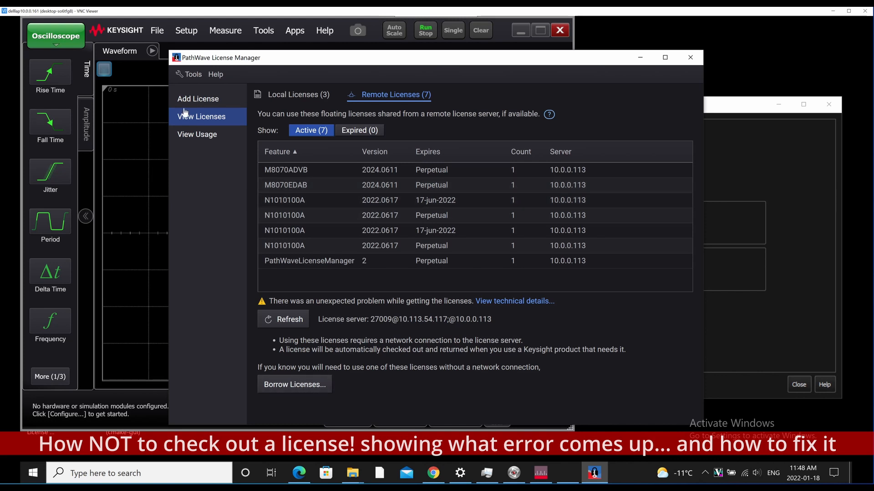
pyautogui.click(305, 384)
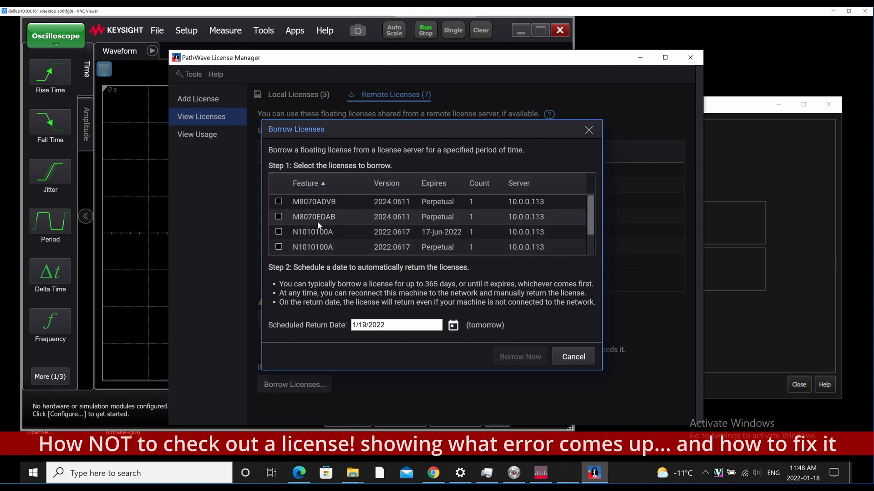
pyautogui.scroll(-1, 318, 226)
pyautogui.moveTo(443, 150); pyautogui.dragTo(422, 133)
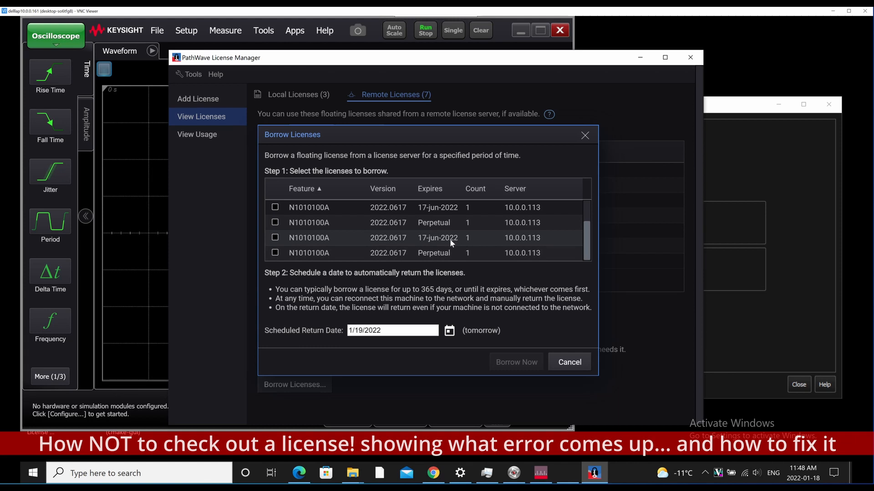
pyautogui.click(275, 237)
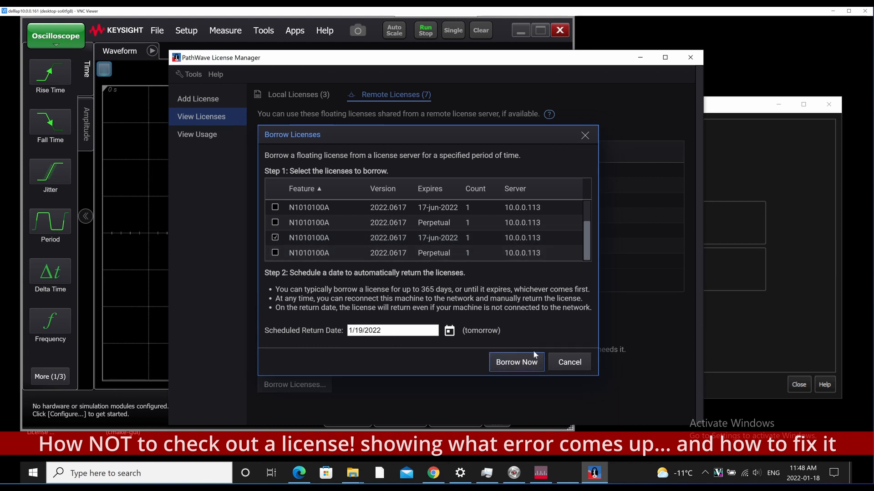
pyautogui.click(512, 364)
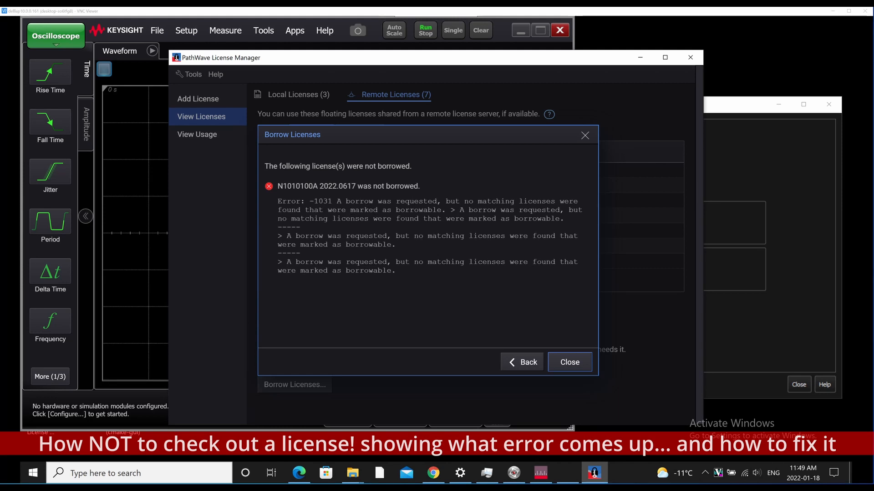
pyautogui.click(567, 361)
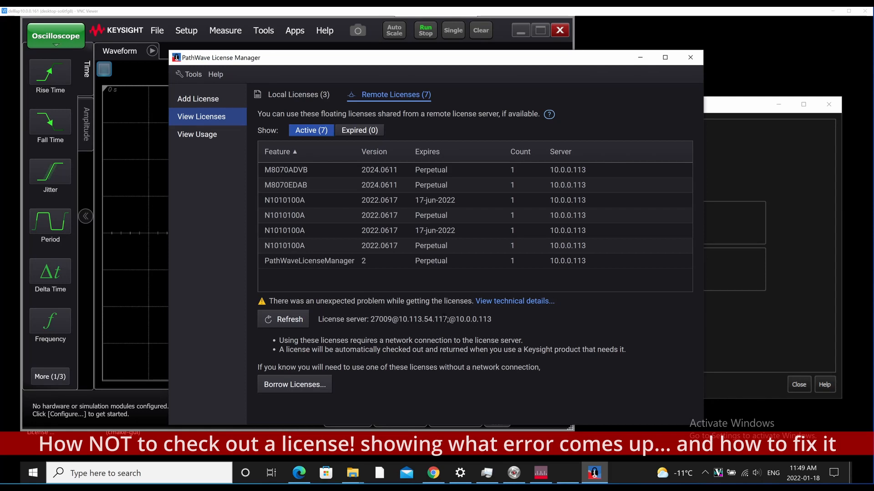
# Step: Refresh the remote licenses and try again to borrow the same N1010100A license expiring 17-jun-2022
pyautogui.click(288, 319)
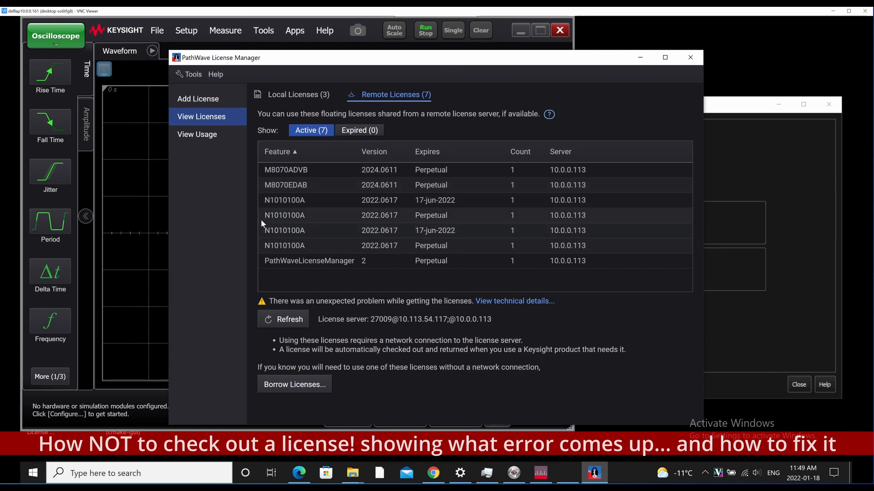
pyautogui.click(287, 231)
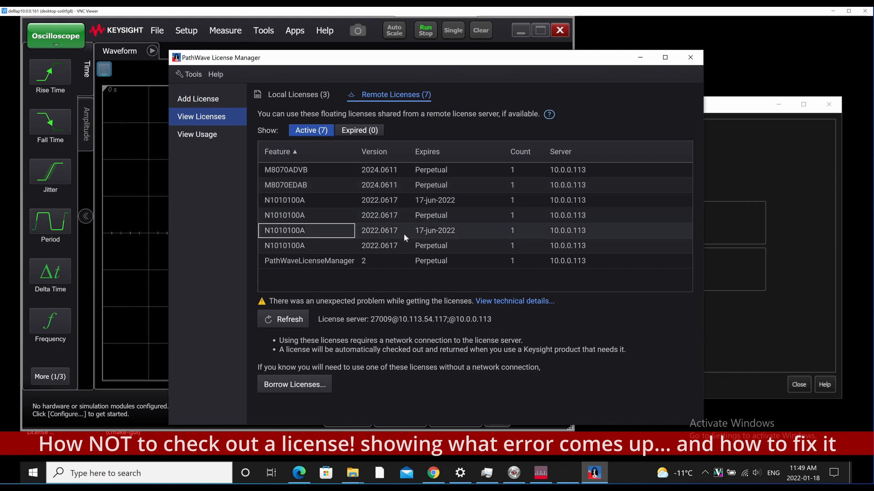
pyautogui.click(308, 388)
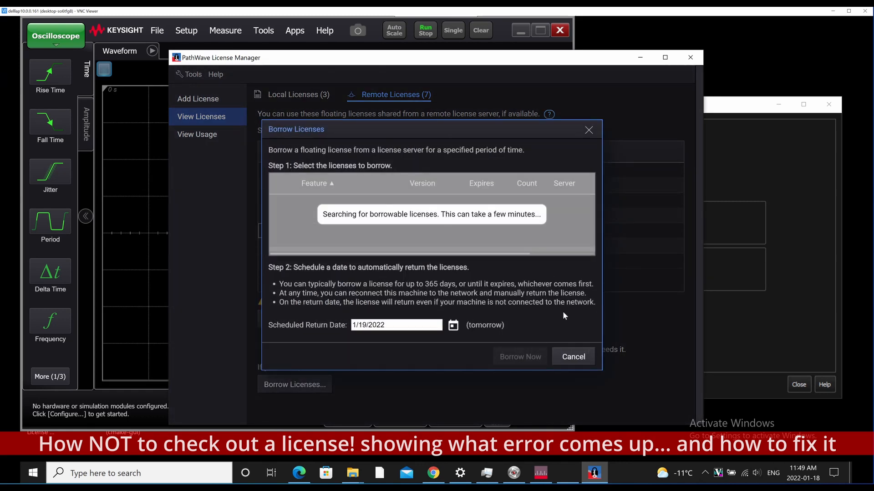
pyautogui.scroll(-2, 472, 245)
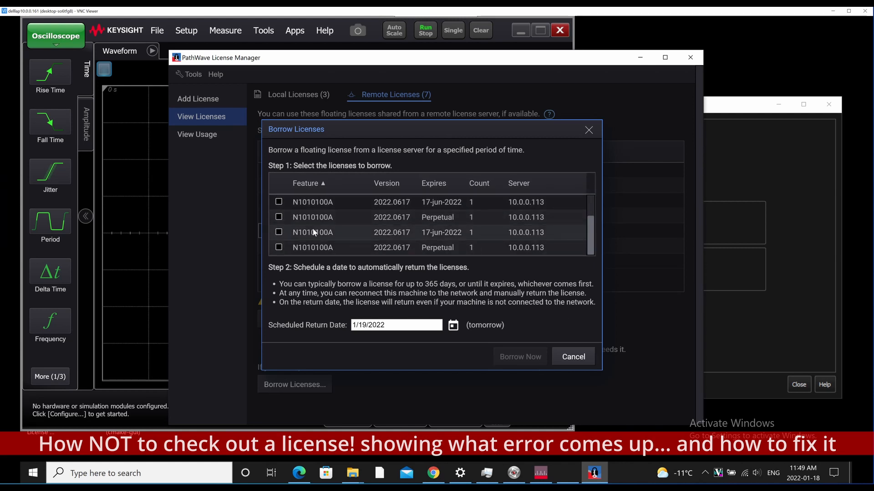
pyautogui.click(278, 232)
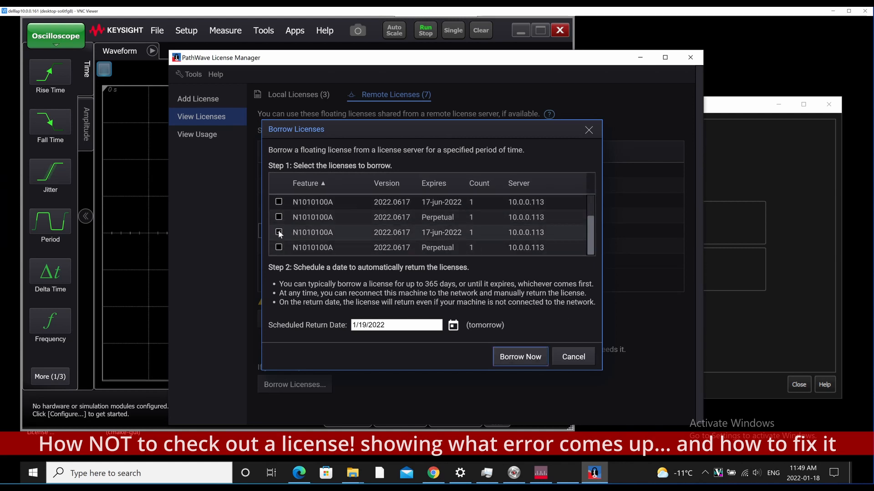
pyautogui.click(522, 357)
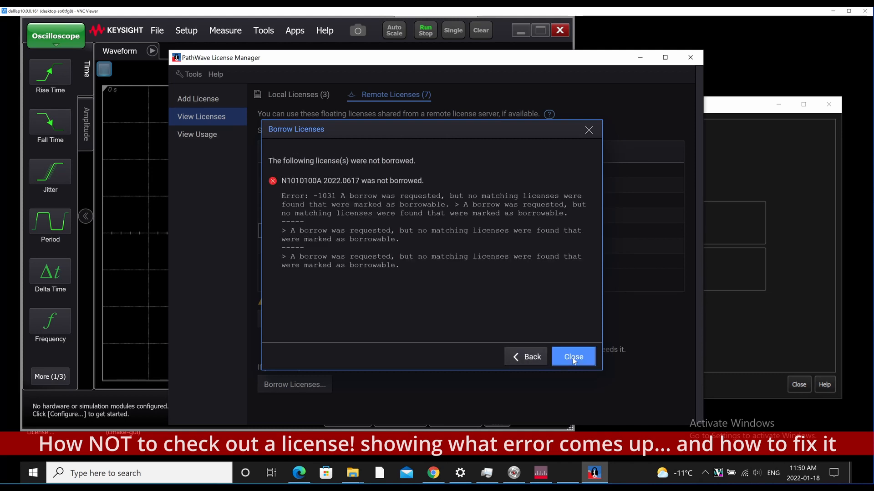
pyautogui.click(573, 358)
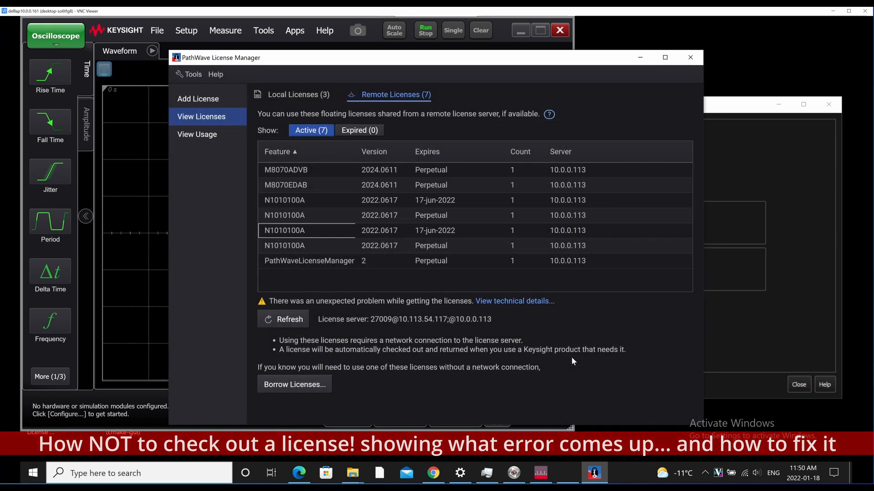
# Step: Examine the technical details of the problem with getting the remote licenses, and close them
pyautogui.click(516, 300)
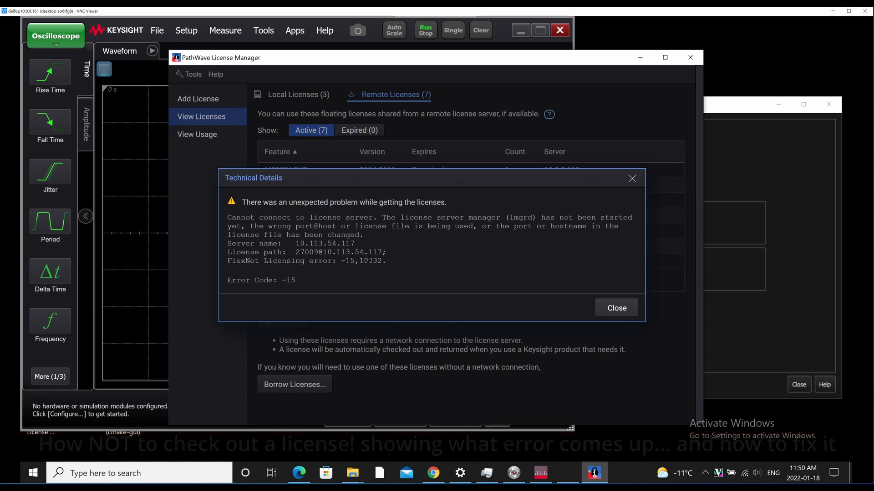
pyautogui.click(631, 179)
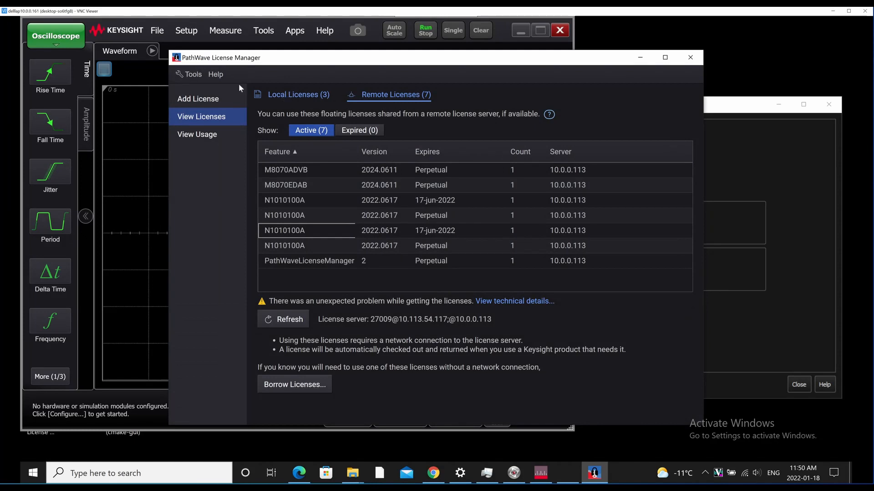
pyautogui.click(192, 74)
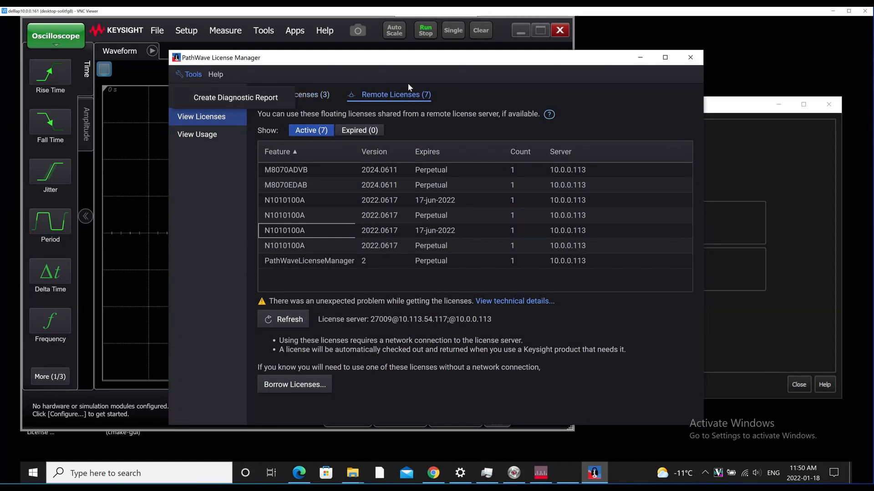
pyautogui.click(555, 102)
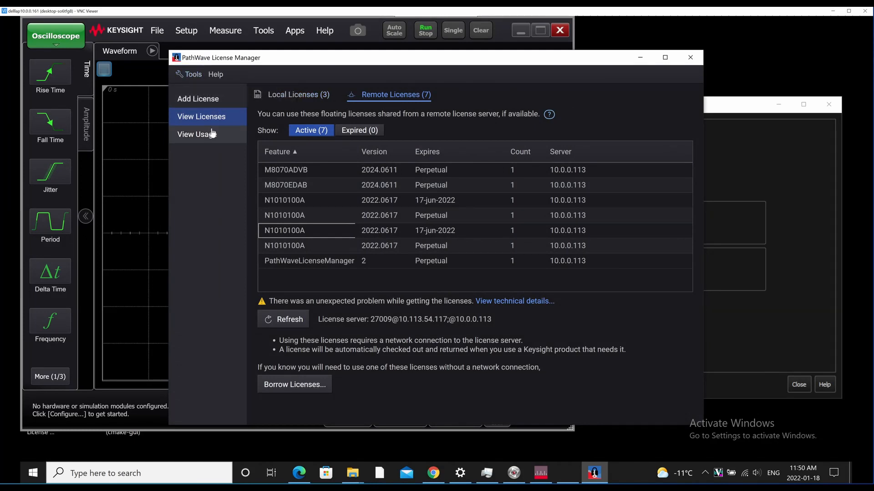
# Step: Open the remote license server settings and choose digitaltestapps as the product that should use the server
pyautogui.click(210, 100)
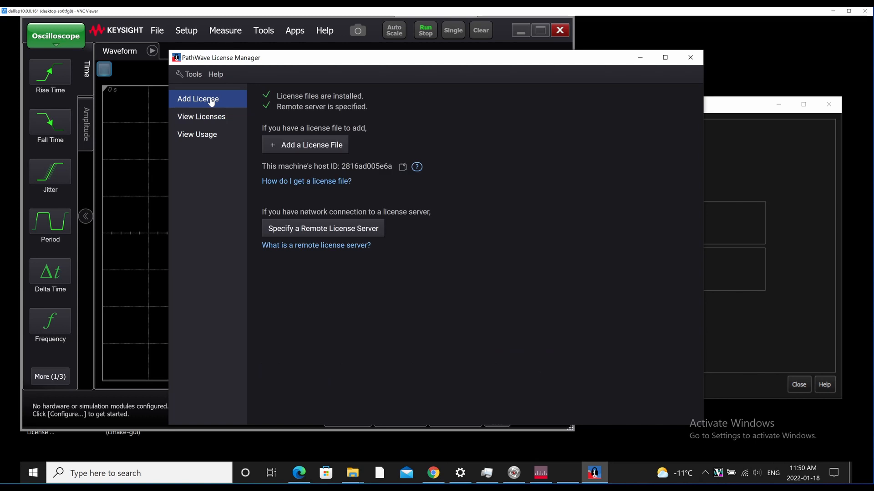
pyautogui.click(351, 229)
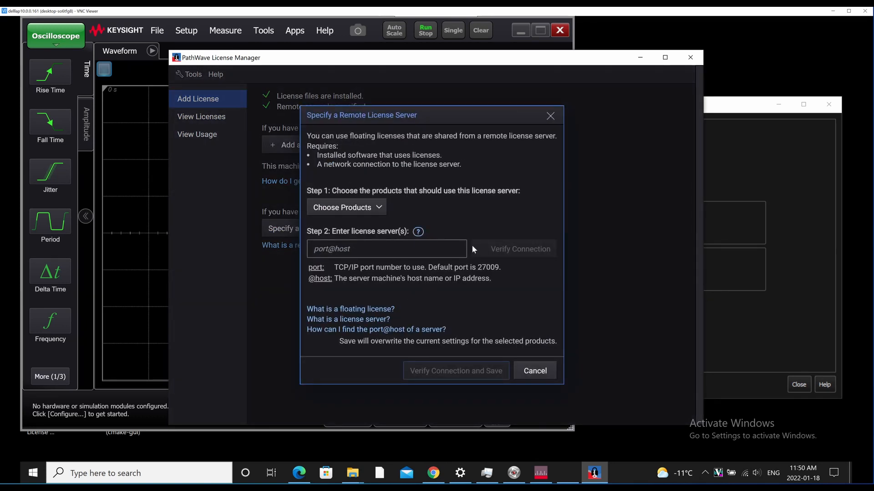
pyautogui.click(380, 207)
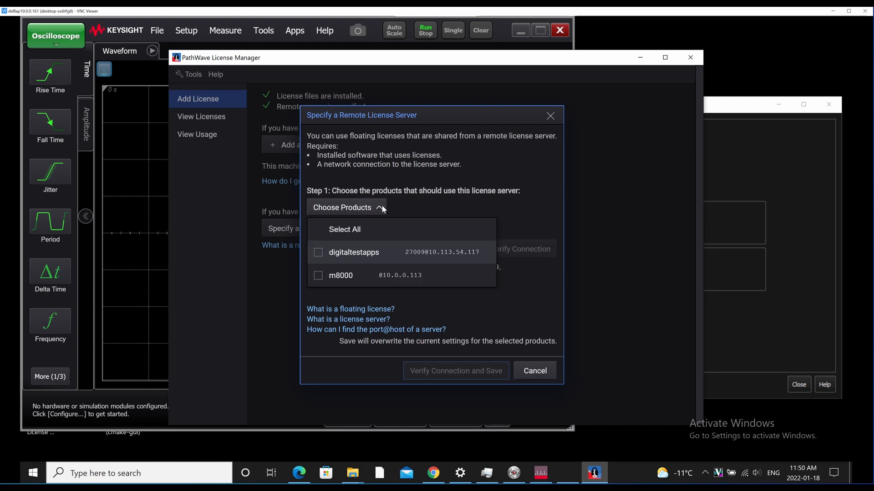
pyautogui.click(318, 252)
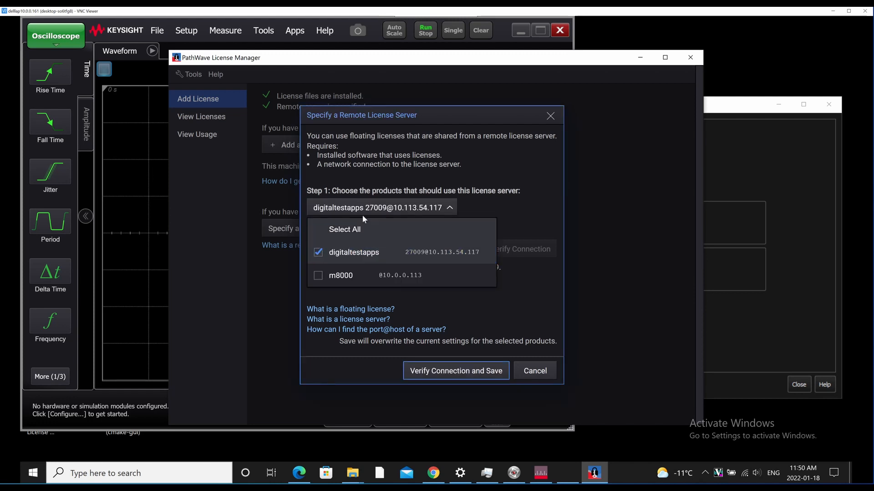
pyautogui.click(435, 250)
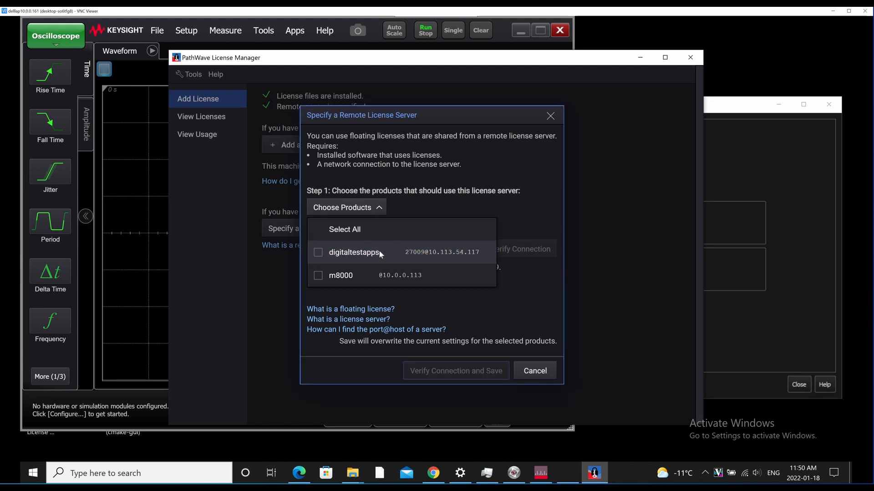
pyautogui.click(317, 253)
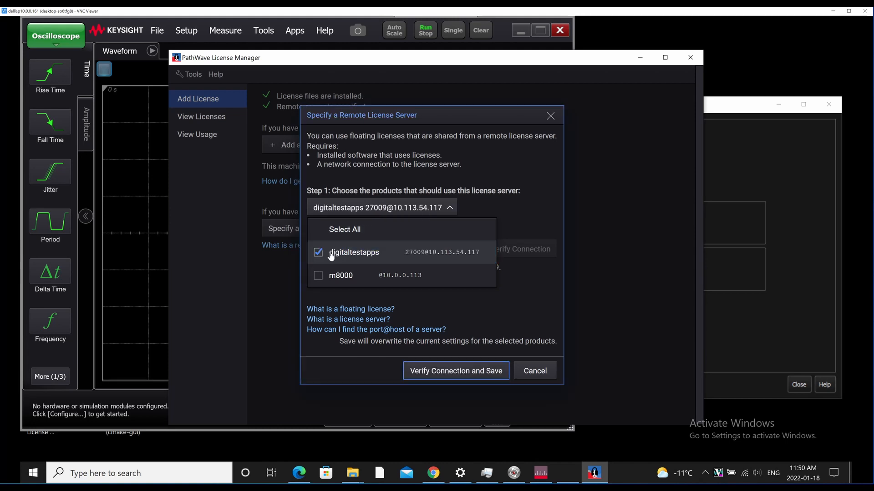
pyautogui.click(509, 316)
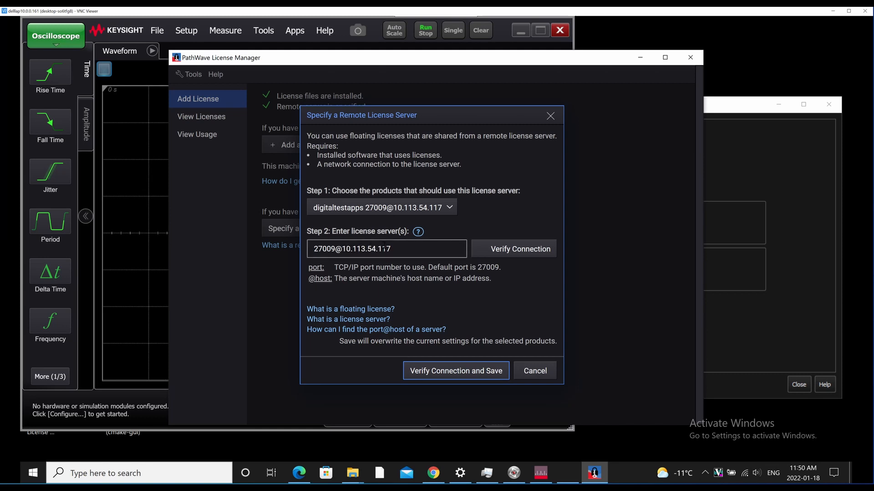
pyautogui.click(399, 246)
pyautogui.moveTo(347, 249); pyautogui.dragTo(343, 249)
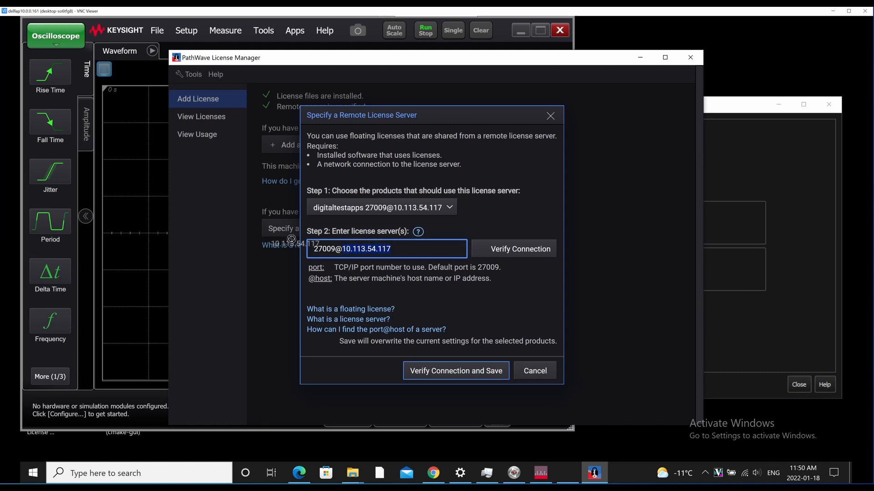
pyautogui.press('BackSpace')
pyautogui.press('BackSpace')
pyautogui.press('BackSpace')
pyautogui.press('BackSpace')
pyautogui.press('BackSpace')
pyautogui.press('BackSpace')
pyautogui.press('BackSpace')
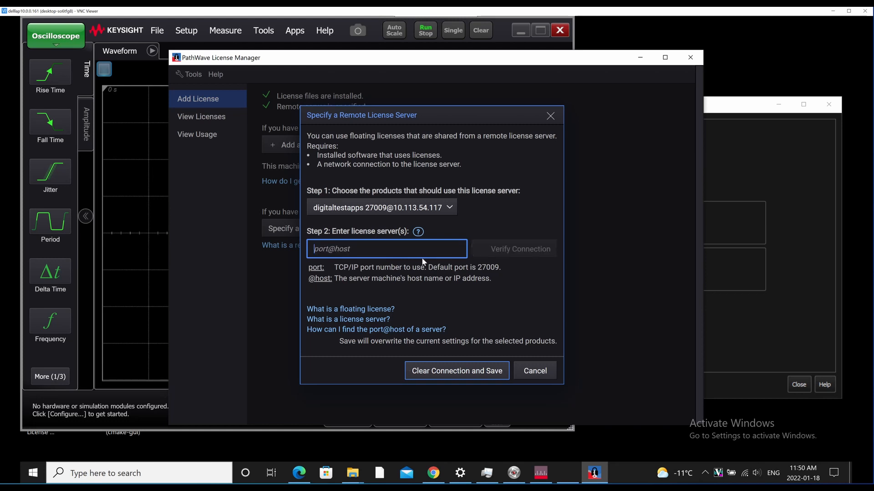
pyautogui.write('@10.0')
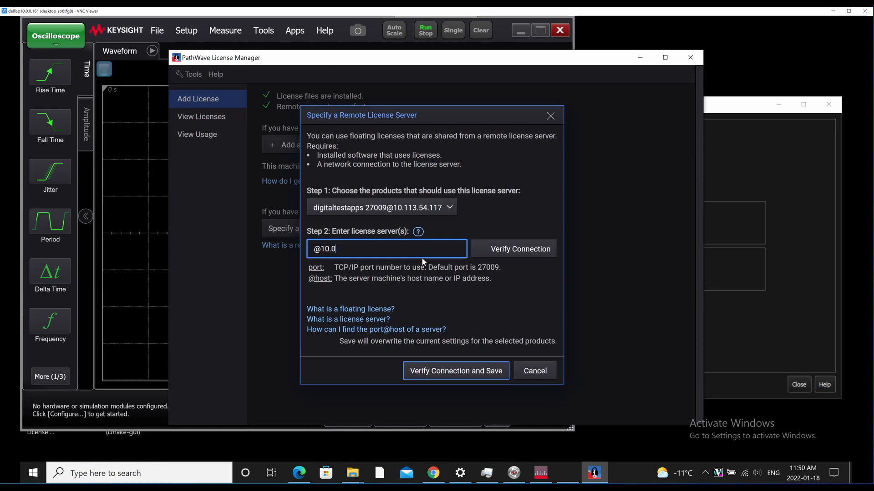
pyautogui.write('.0.113')
# Step: Verify the connection to the license server, save the server settings, and close the confirmation
pyautogui.click(549, 248)
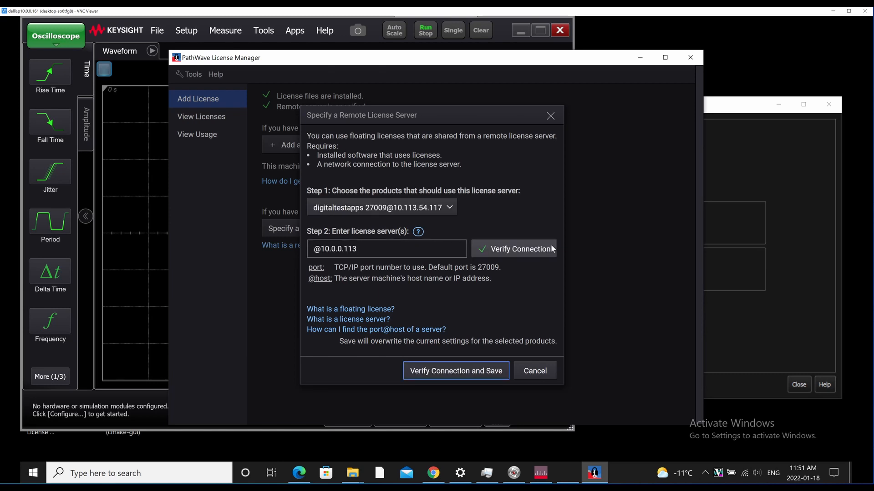
pyautogui.click(473, 371)
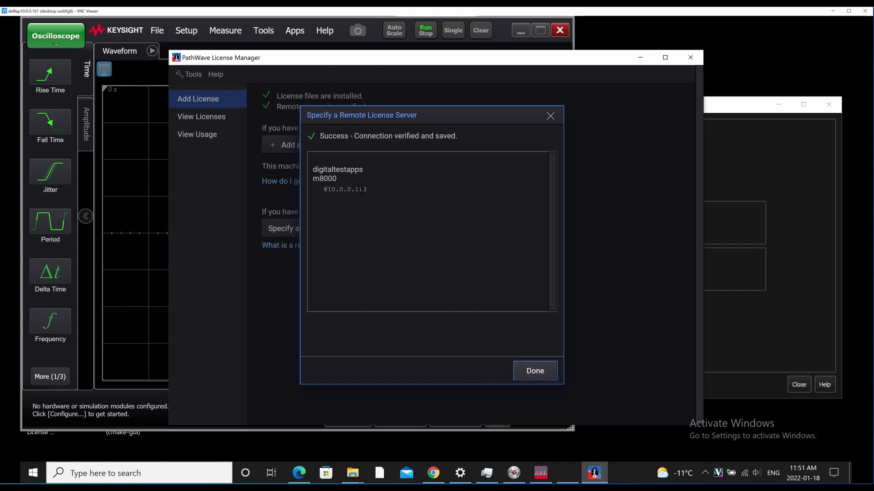
pyautogui.click(535, 371)
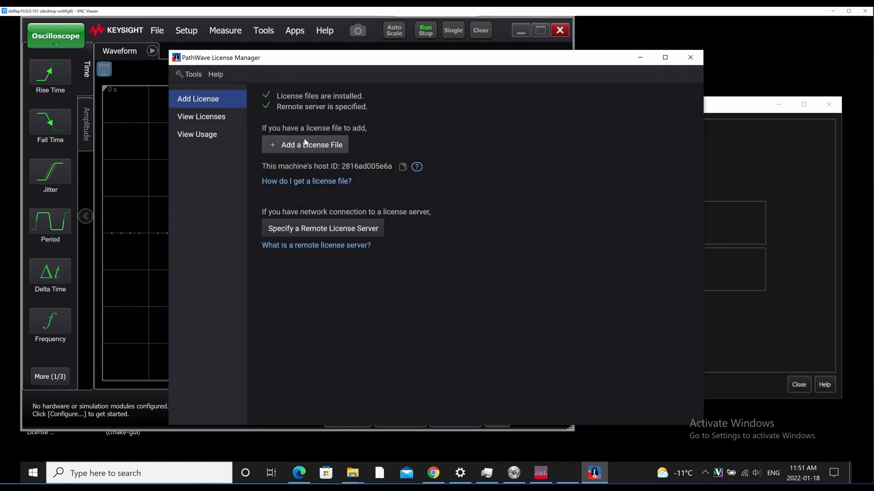
# Step: Borrow the first N1010100A remote license expiring 17-jun-2022, with a scheduled return date of 1/19/2022
pyautogui.click(214, 120)
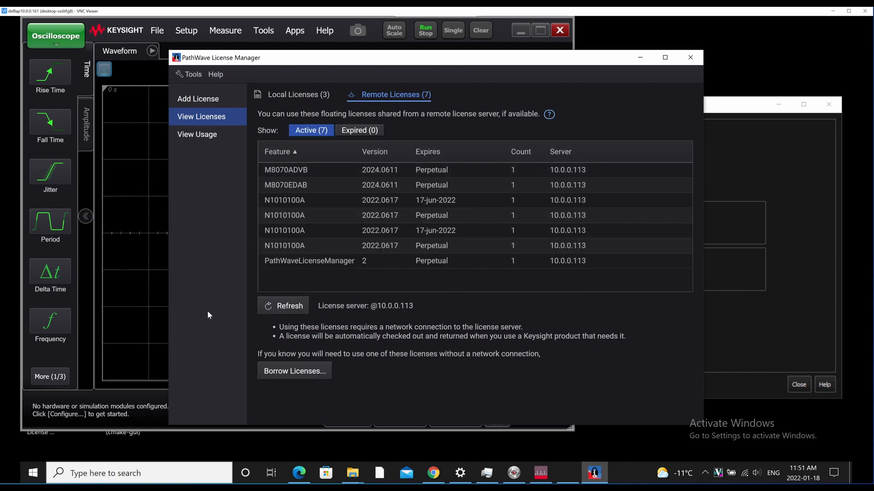
pyautogui.click(288, 369)
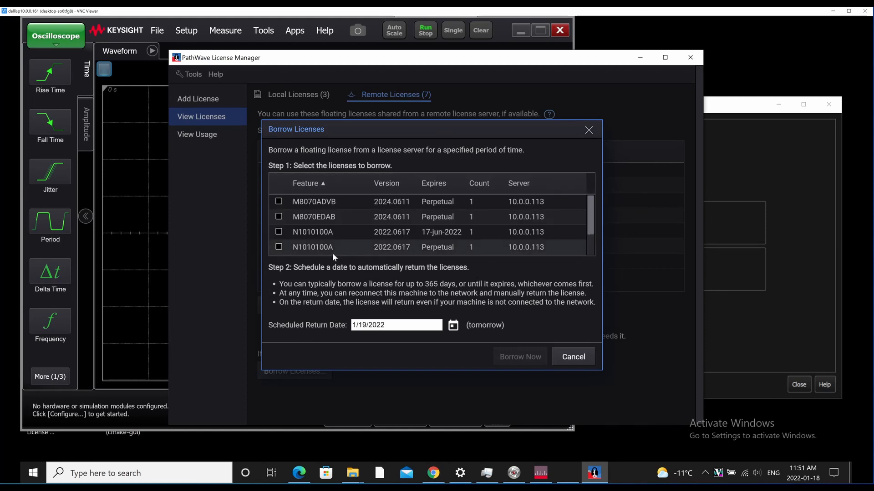
pyautogui.scroll(-2, 467, 248)
pyautogui.scroll(2, 468, 247)
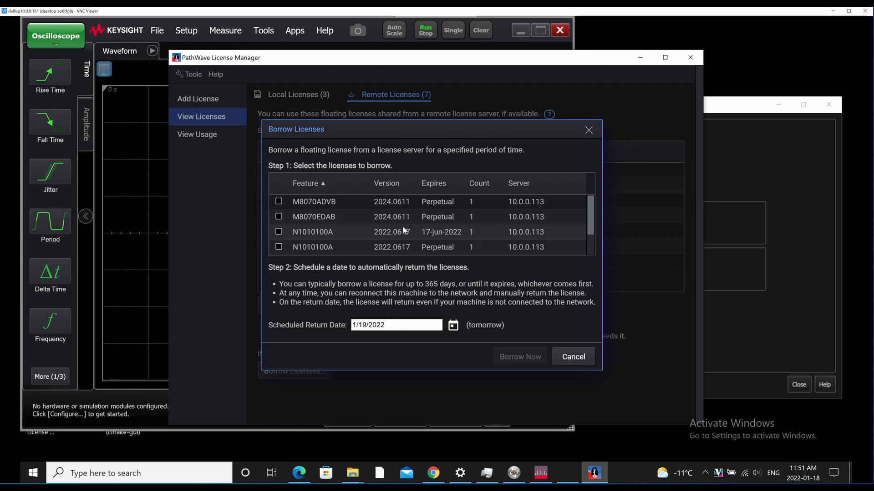
pyautogui.click(279, 232)
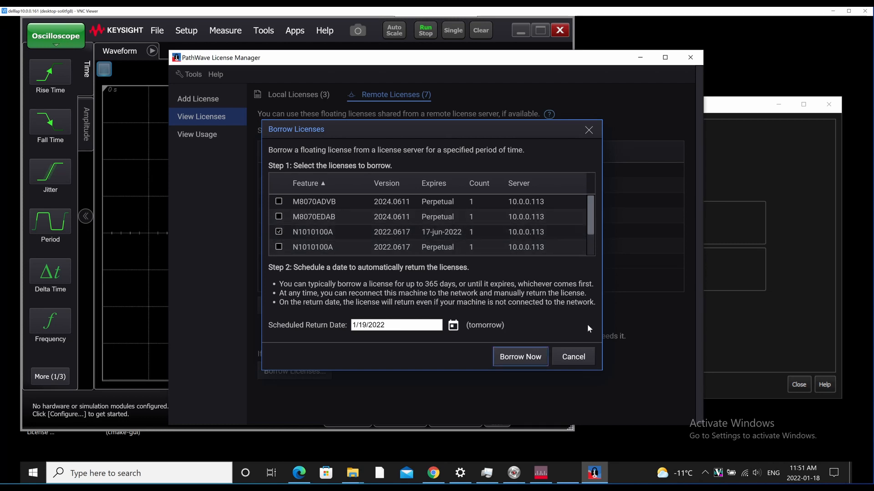
pyautogui.click(531, 354)
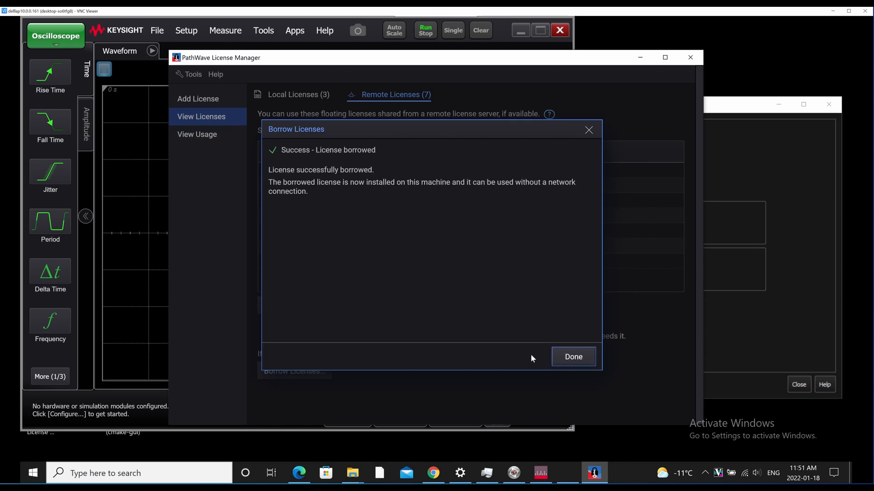
pyautogui.click(589, 356)
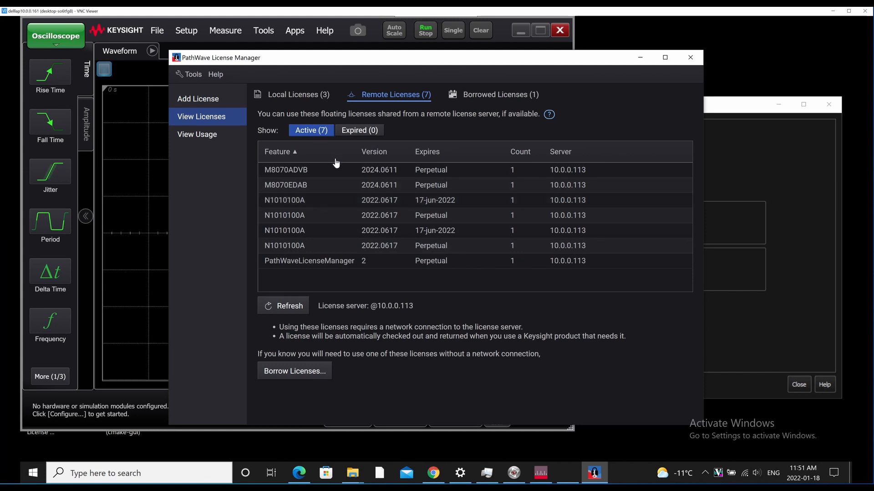
# Step: Check the usage of the remote and local licenses, and close PathWave License Manager
pyautogui.click(204, 135)
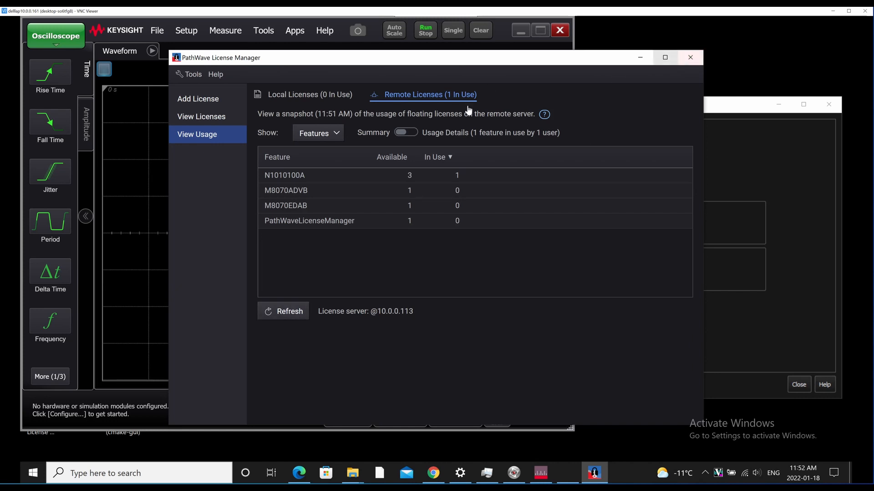
pyautogui.click(320, 96)
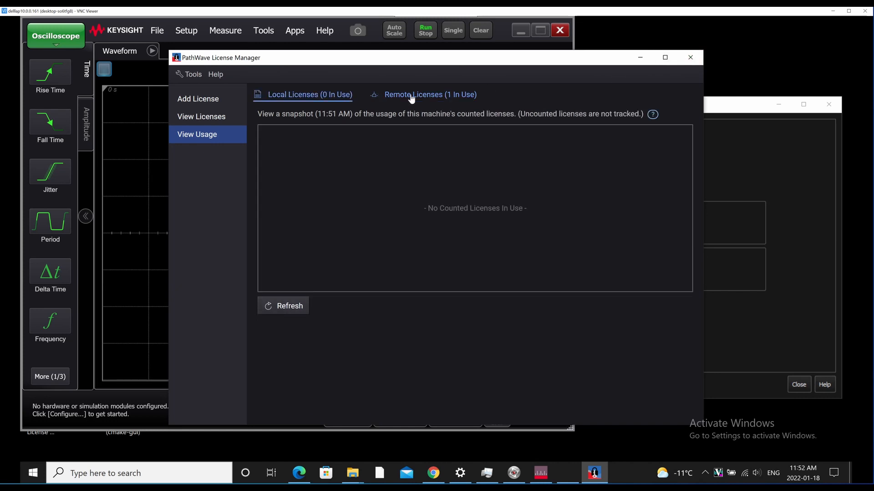
pyautogui.click(411, 95)
pyautogui.click(689, 57)
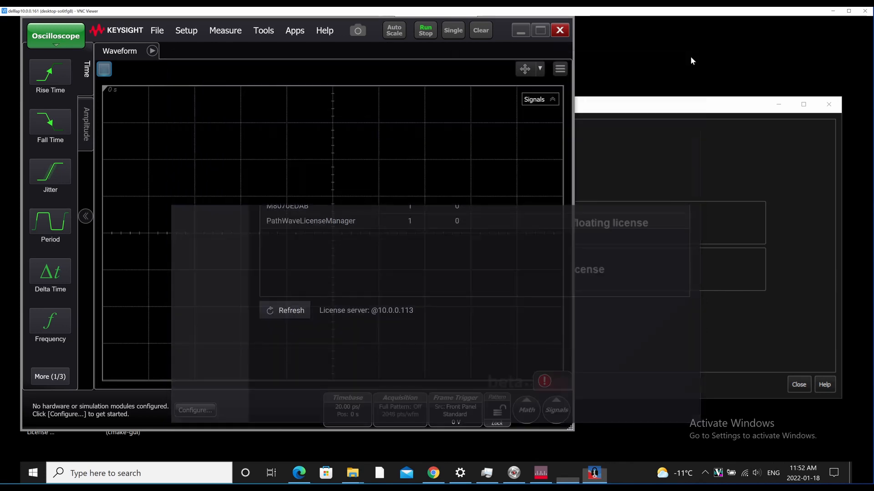
# Step: Synchronize FlexDCA with the recent PathWave license changes in FlexDCA Licensing, and close the dialog
pyautogui.click(269, 31)
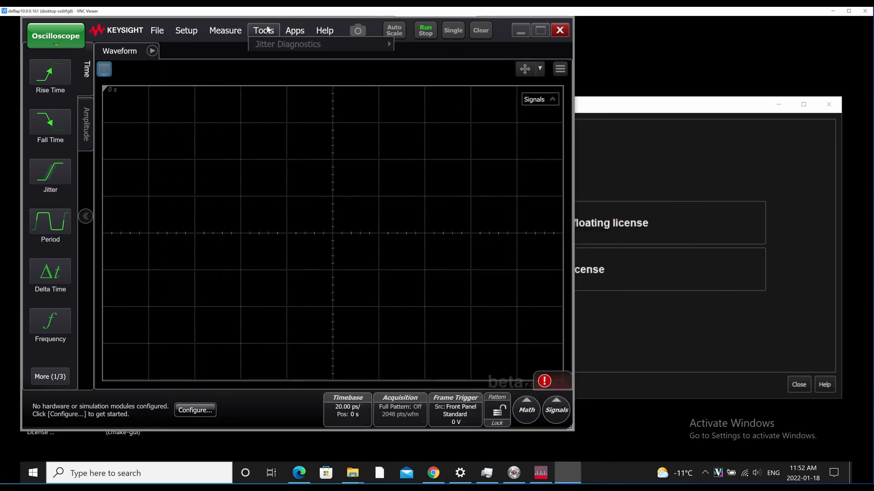
pyautogui.click(285, 187)
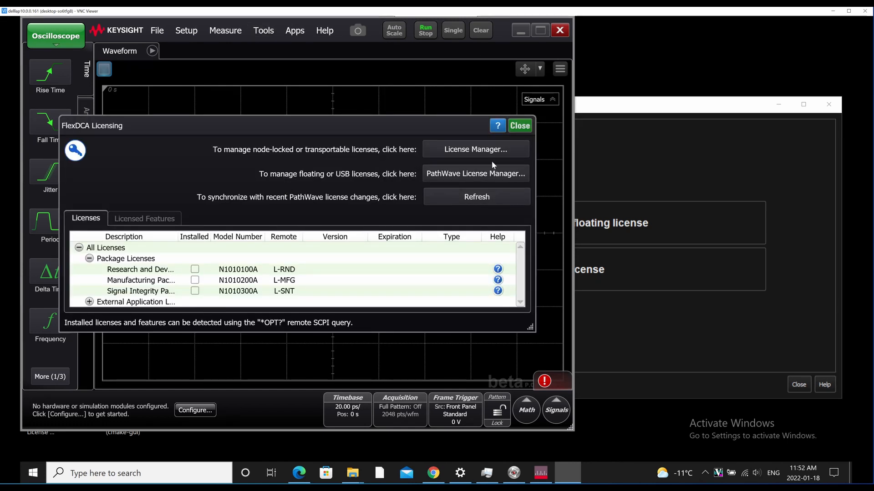
pyautogui.click(497, 201)
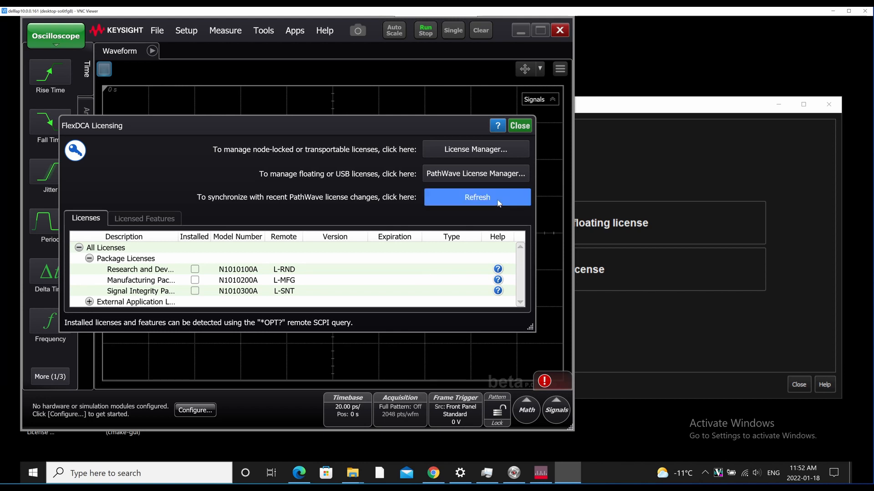
pyautogui.click(519, 127)
# Step: Look over the available measurement and setup functions and the extended hardware modules, and close the module configuration
pyautogui.click(227, 31)
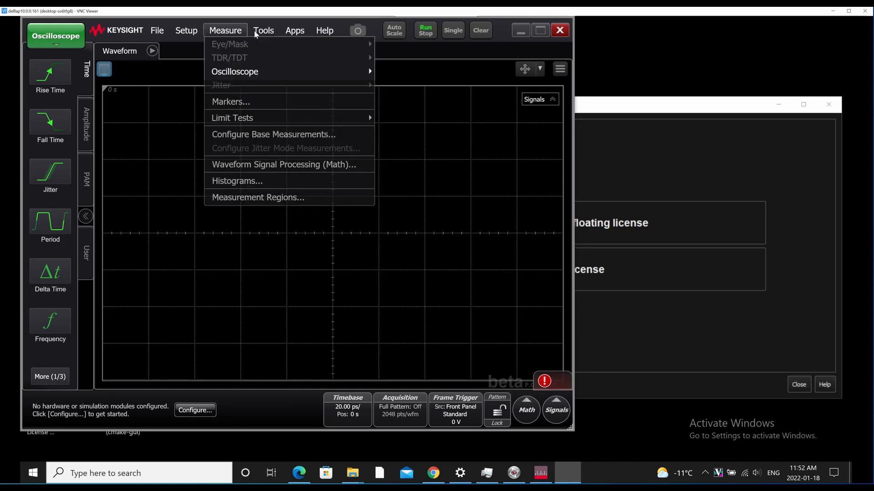
pyautogui.moveTo(265, 32)
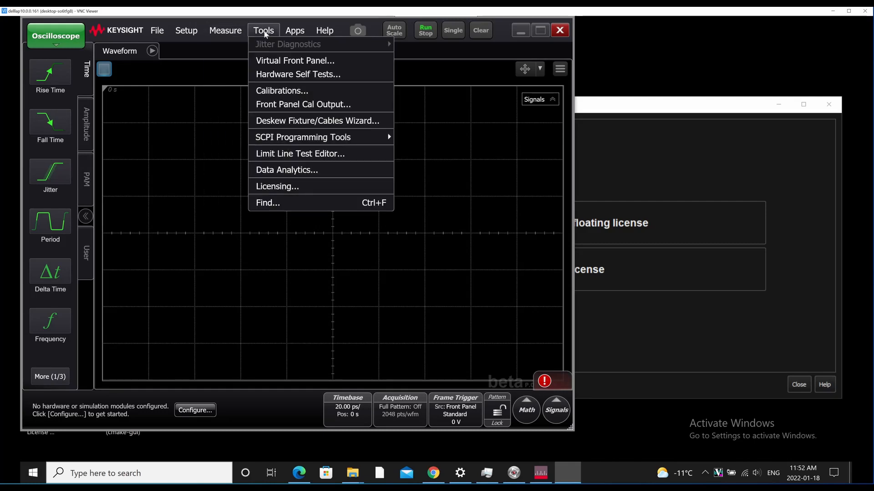
pyautogui.moveTo(230, 31)
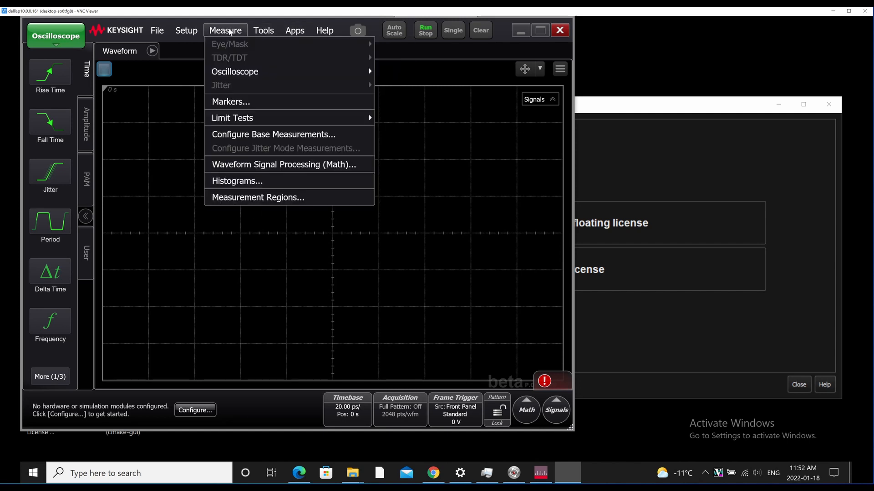
pyautogui.moveTo(170, 27)
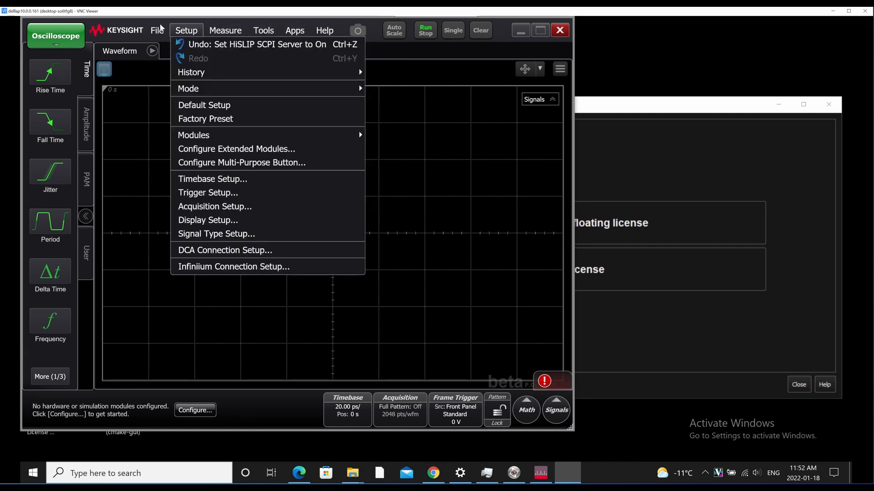
pyautogui.click(198, 413)
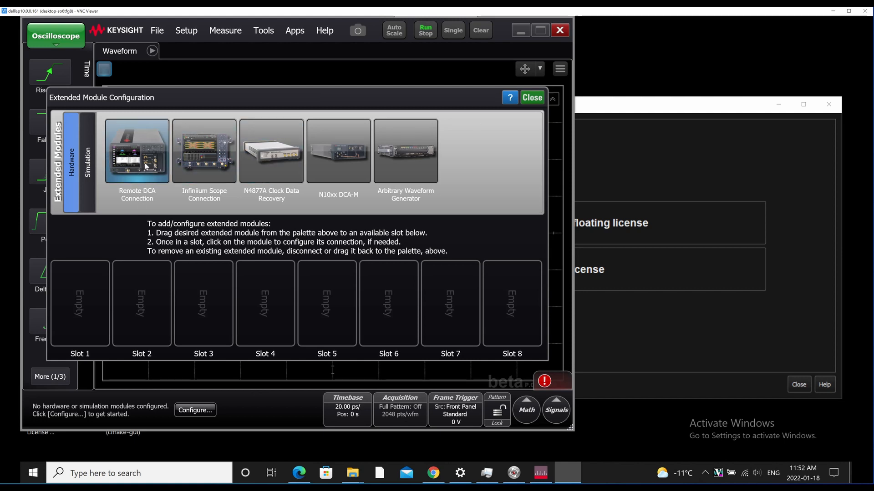
pyautogui.click(532, 98)
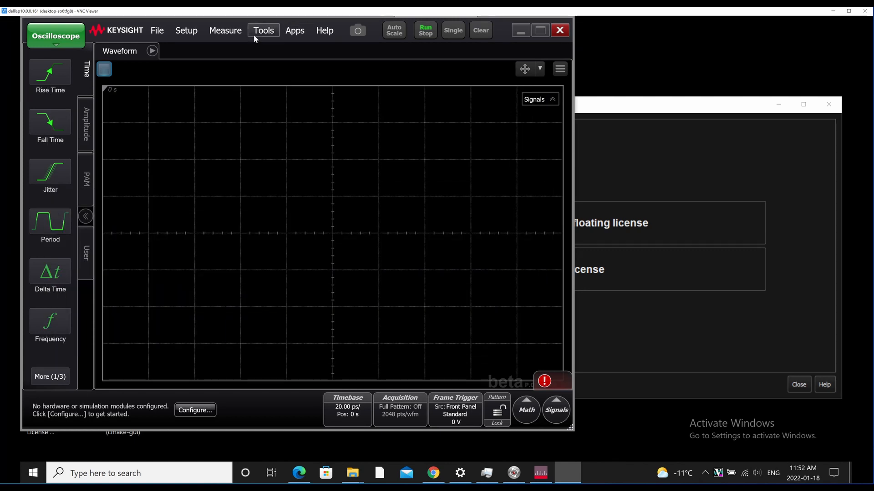
# Step: Check the installed package licenses in FlexDCA Licensing, and launch PathWave License Manager from there
pyautogui.click(293, 32)
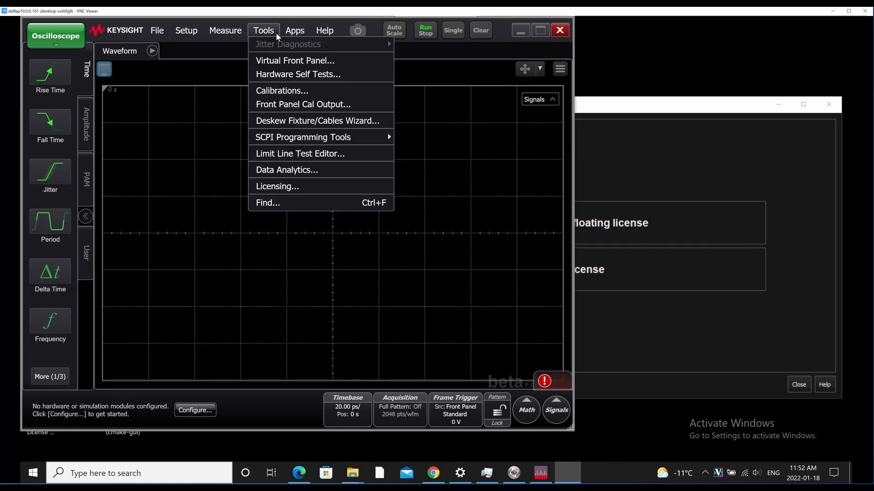
pyautogui.click(298, 185)
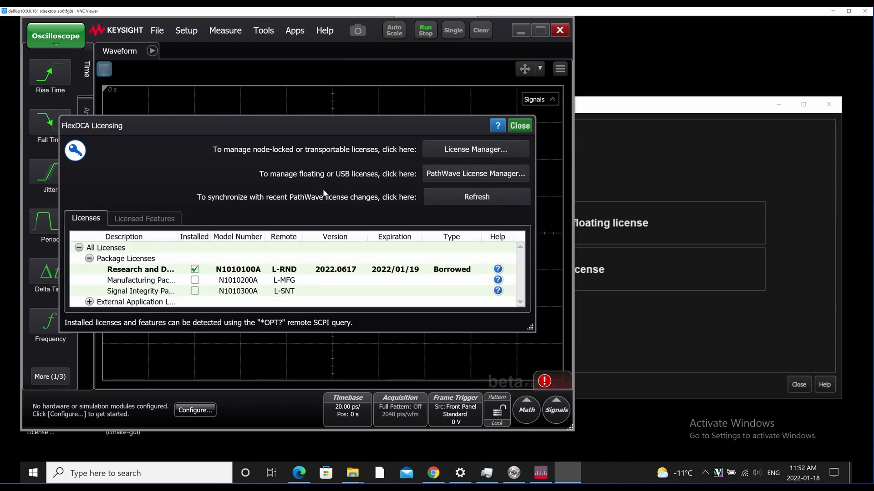
pyautogui.click(449, 174)
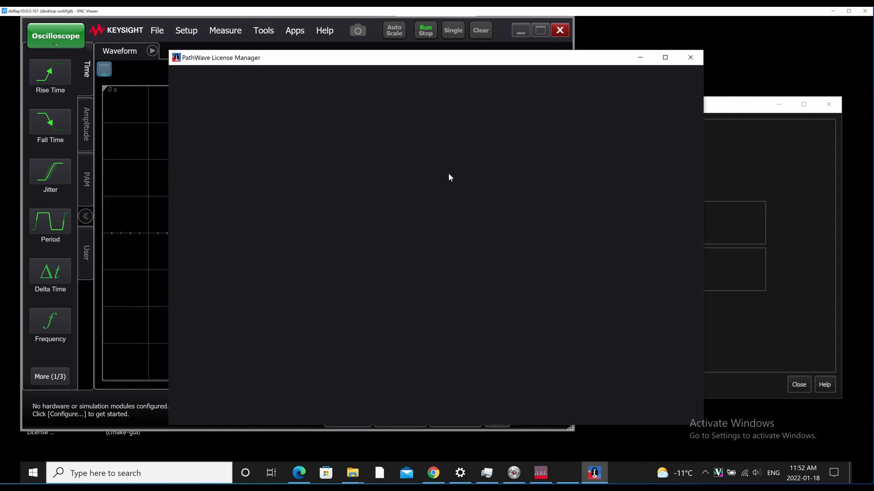
# Step: Return the borrowed N1010100A license early to its license server, and close the confirmation
pyautogui.click(206, 122)
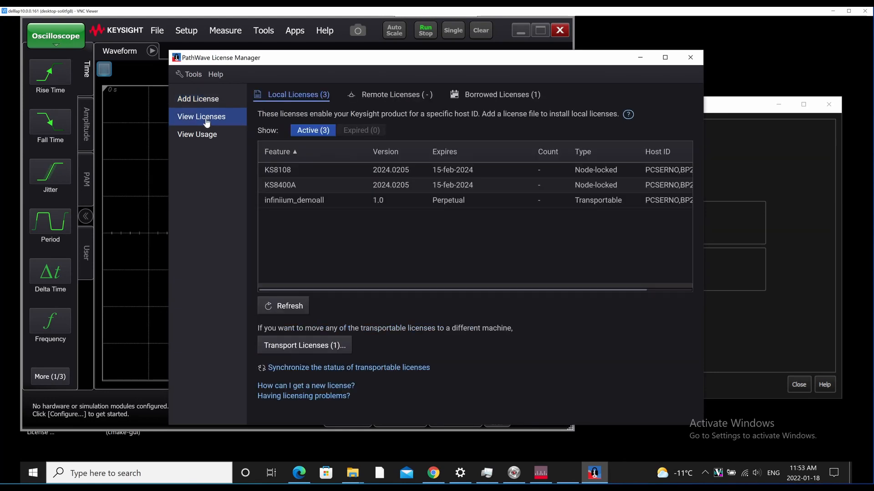
pyautogui.click(408, 96)
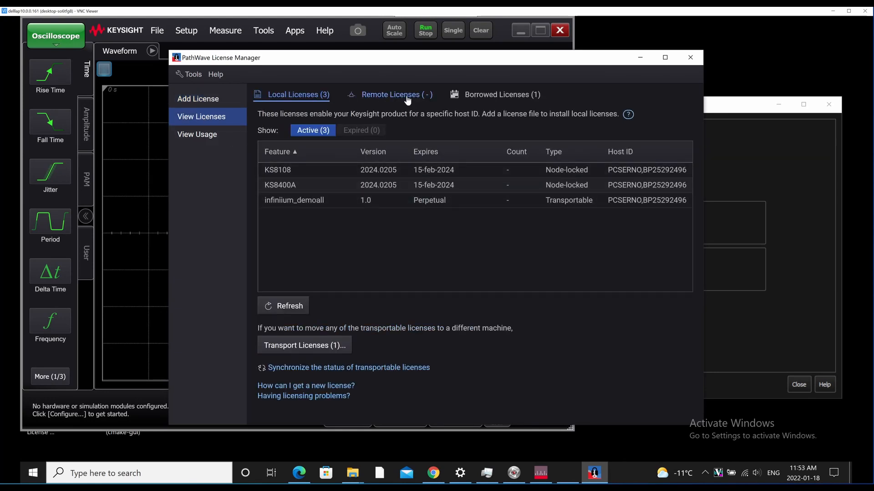
pyautogui.click(481, 98)
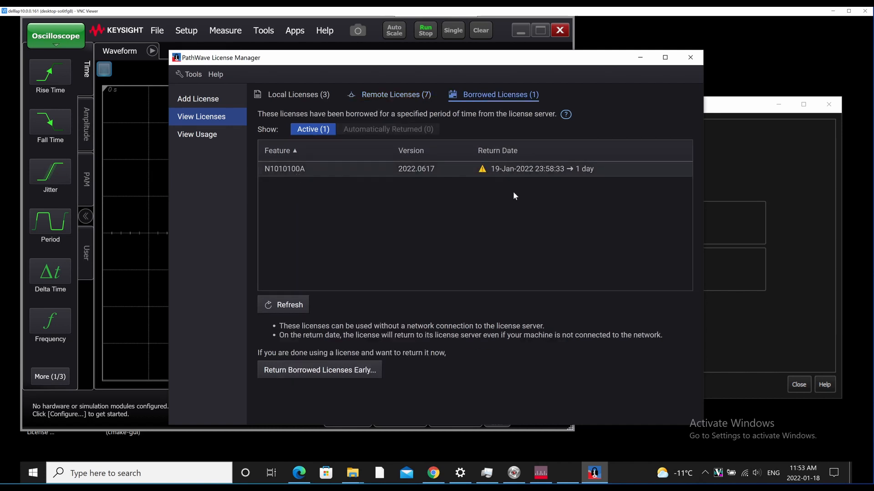
pyautogui.click(301, 170)
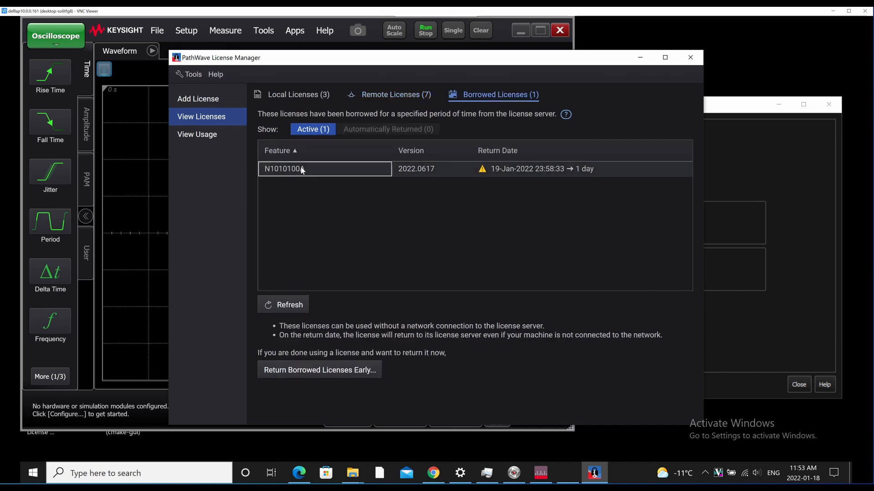
pyautogui.click(322, 370)
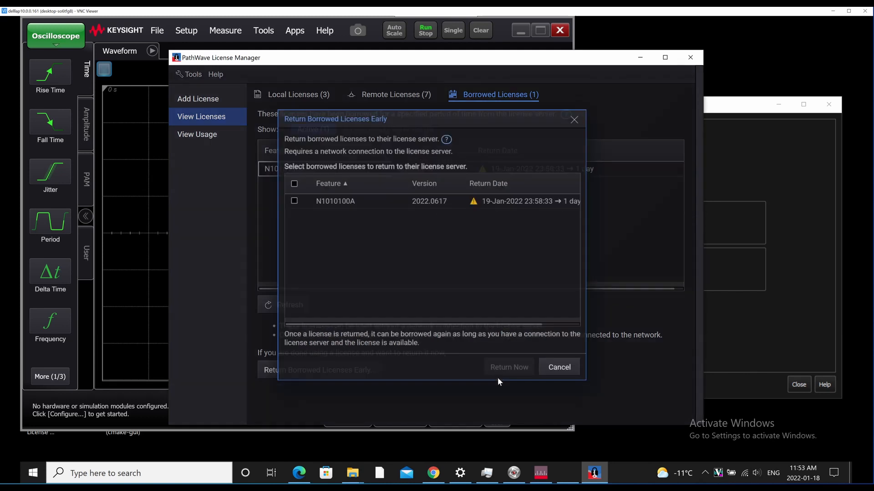
pyautogui.click(289, 200)
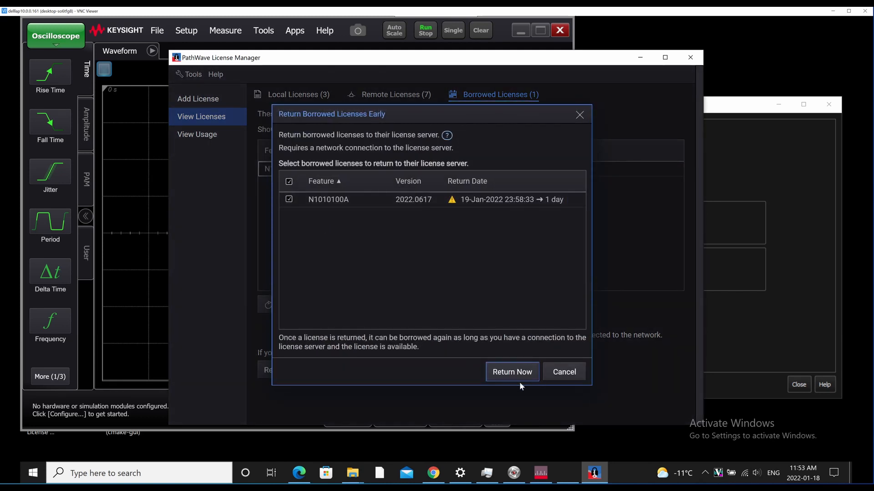
pyautogui.click(518, 373)
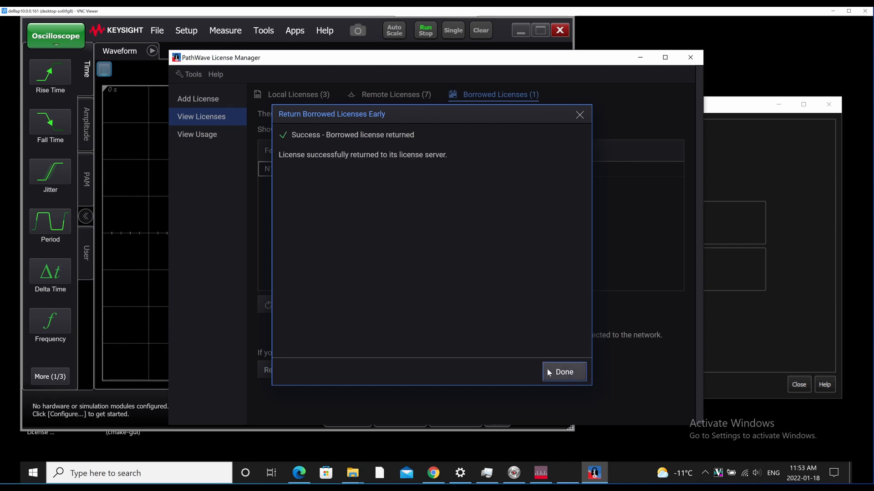
pyautogui.click(560, 372)
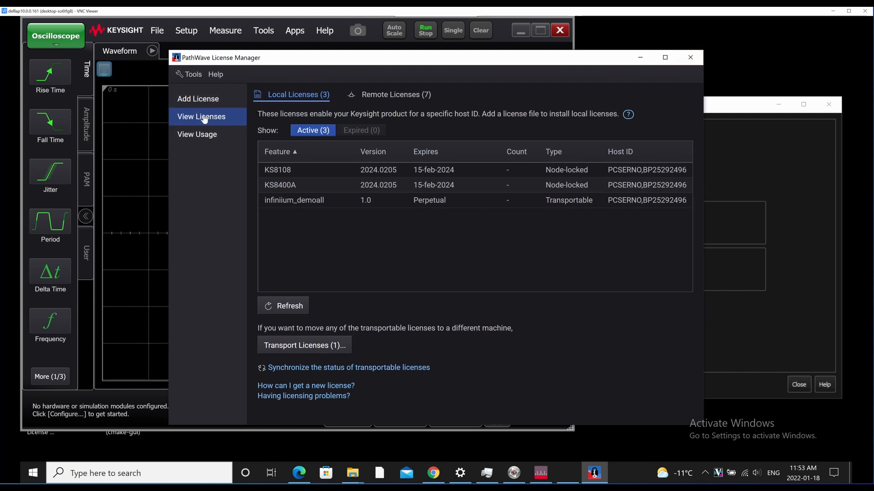
# Step: Check the active remote licenses and the usage of the floating licenses on the remote server, and close PathWave License Manager
pyautogui.click(387, 94)
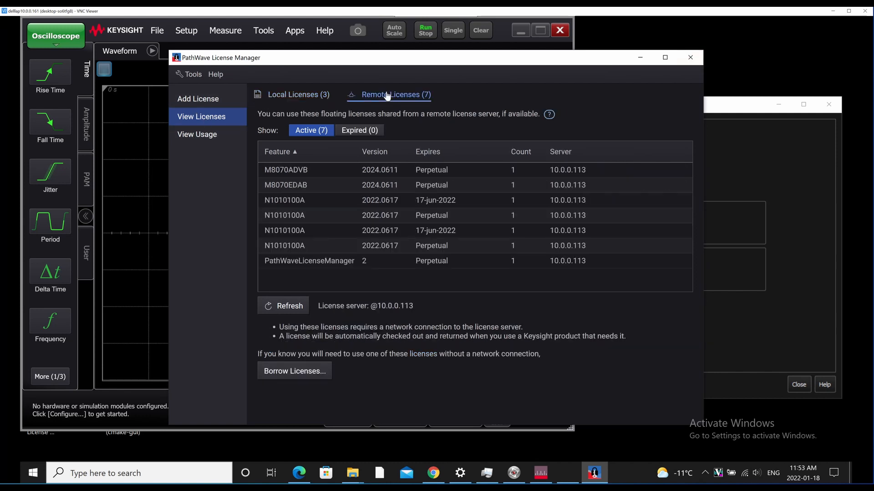
pyautogui.click(197, 135)
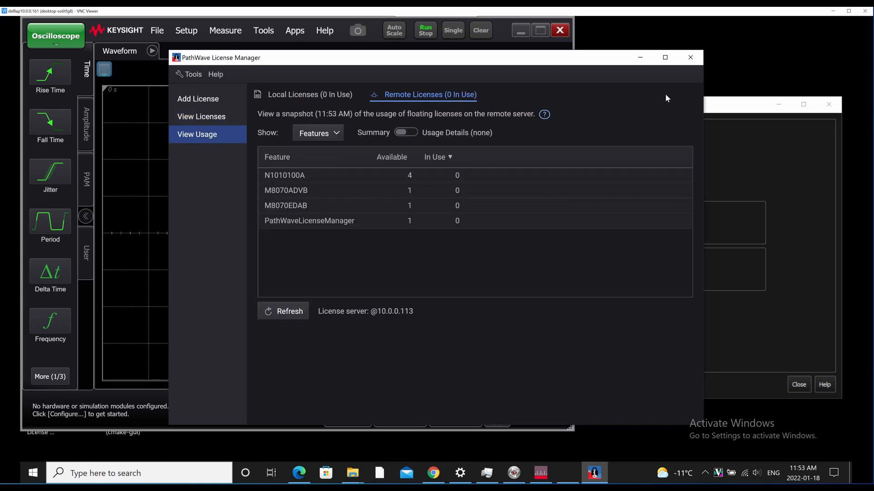
pyautogui.click(692, 59)
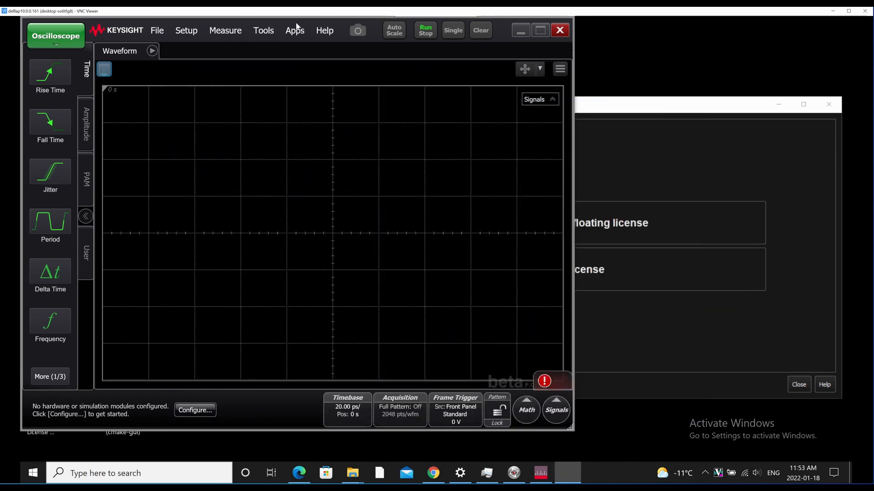
# Step: Refresh the license status in FlexDCA Licensing to pick up the returned N1010100A license, and close the dialog
pyautogui.click(269, 33)
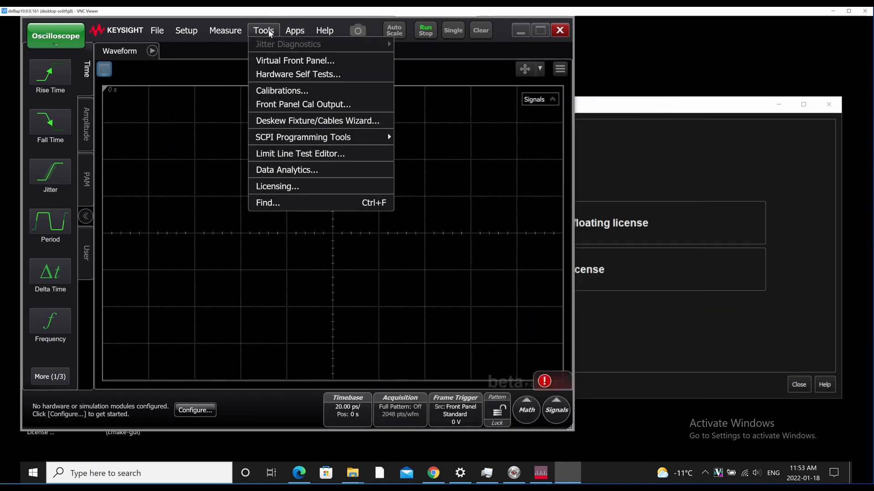
pyautogui.click(283, 189)
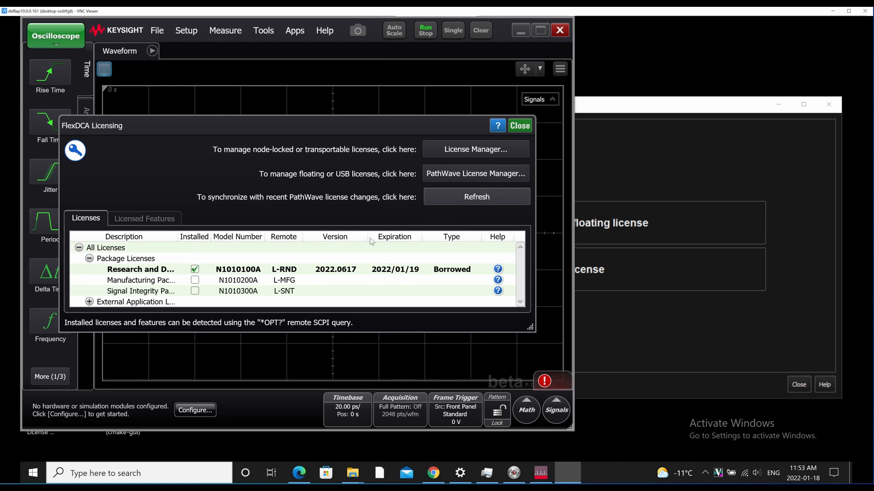
pyautogui.click(455, 199)
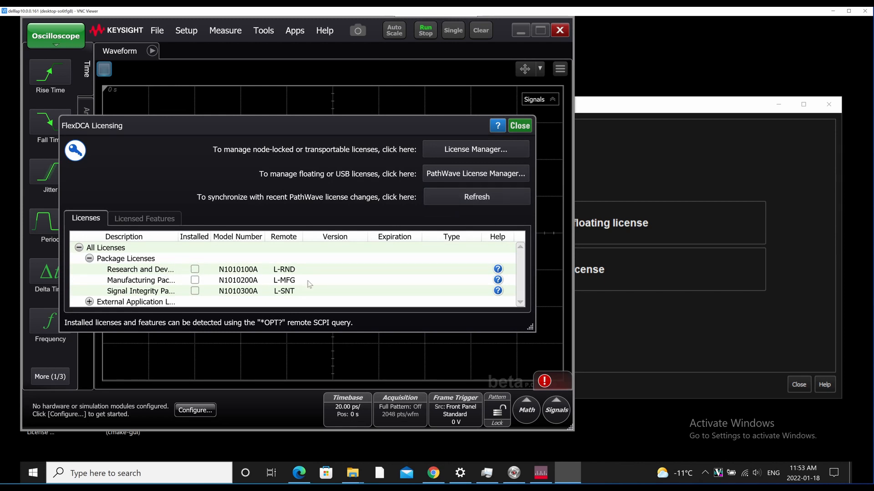
pyautogui.click(517, 127)
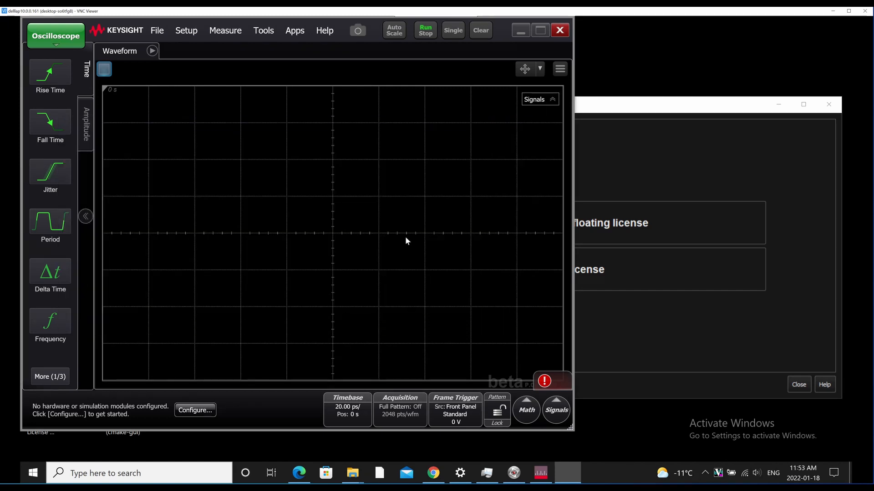
# Step: Check which extended hardware modules require a license in FlexDCA's module configuration, and close it
pyautogui.click(196, 411)
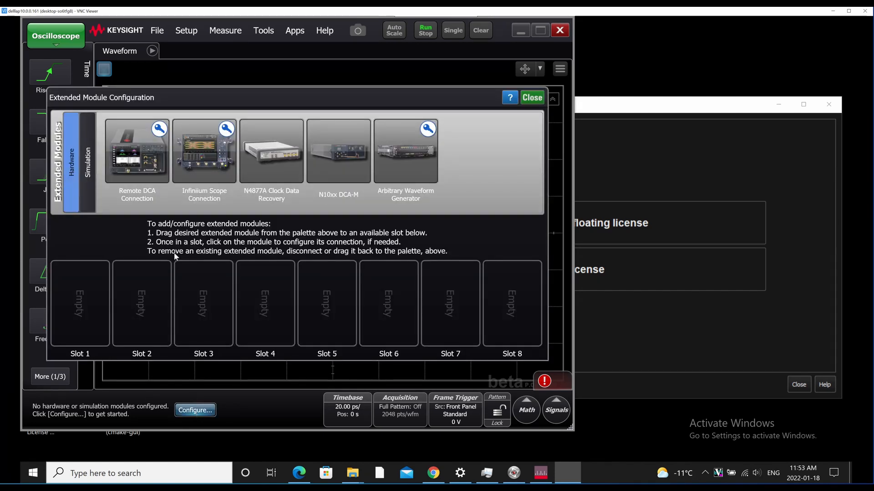
pyautogui.click(532, 97)
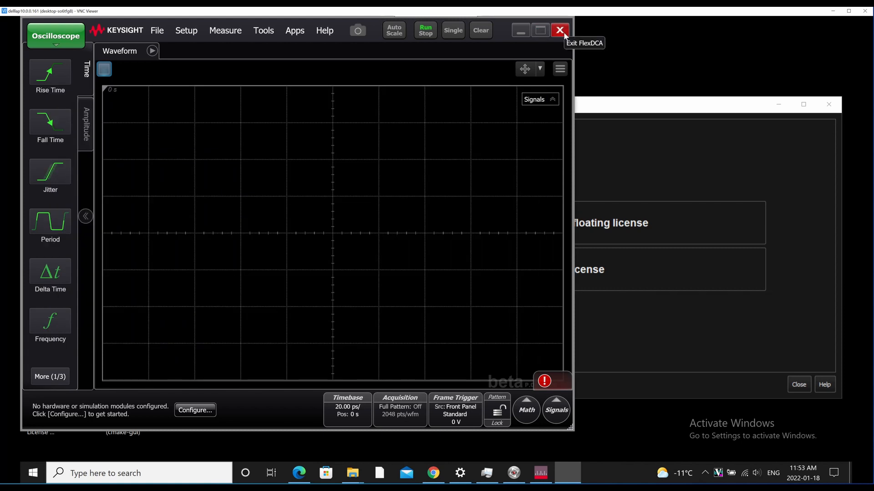